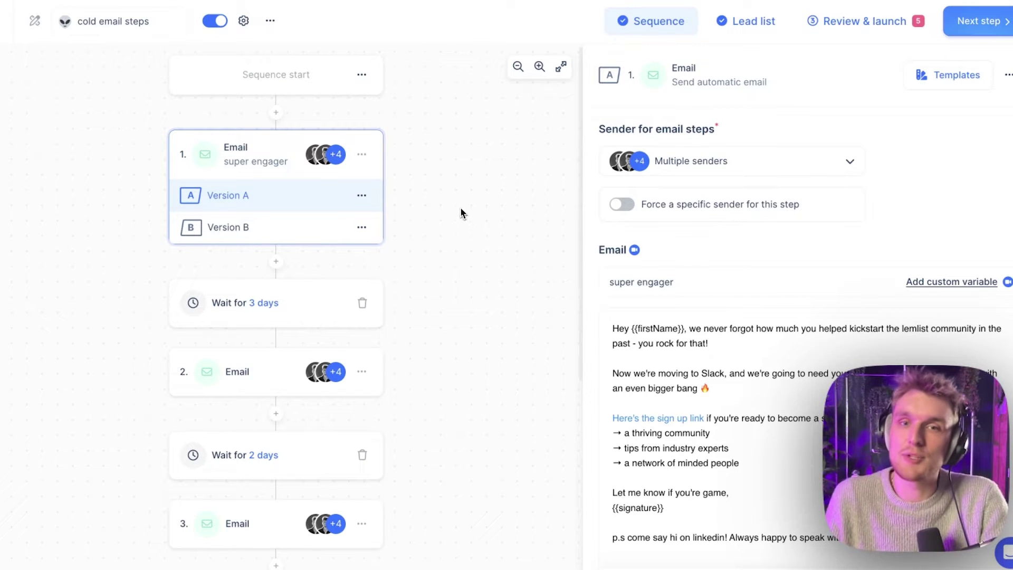
Compare step 1's Version A and Version B emails
scroll(376, 264, "up", 2)
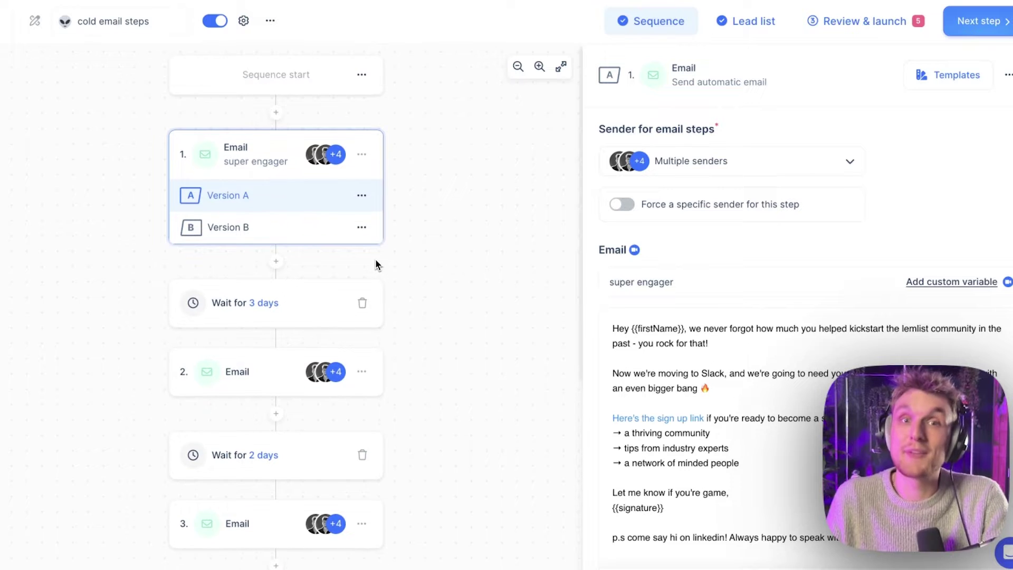
scroll(376, 262, "down", 2)
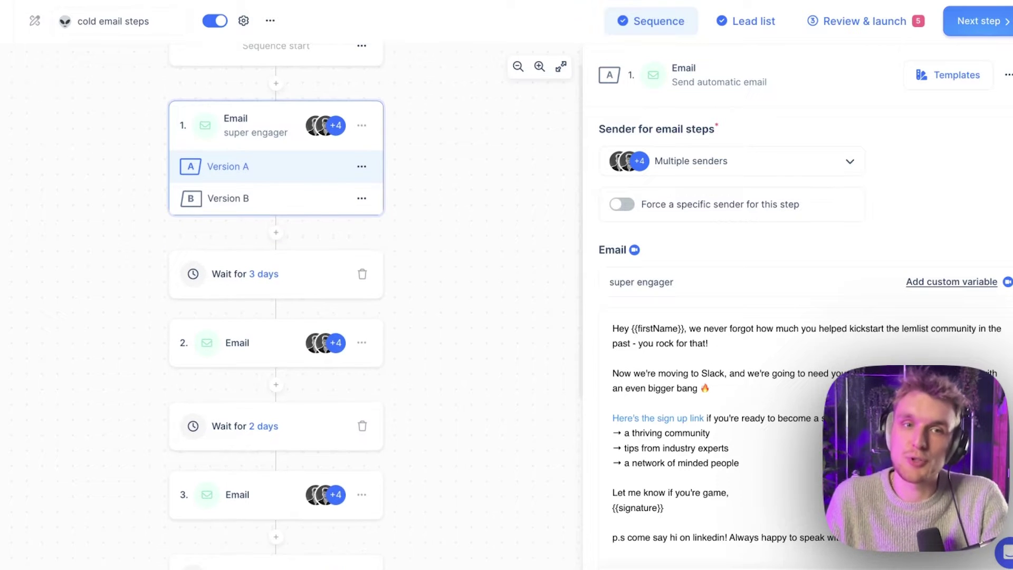
left_click(295, 195)
left_click(282, 167)
left_click(291, 196)
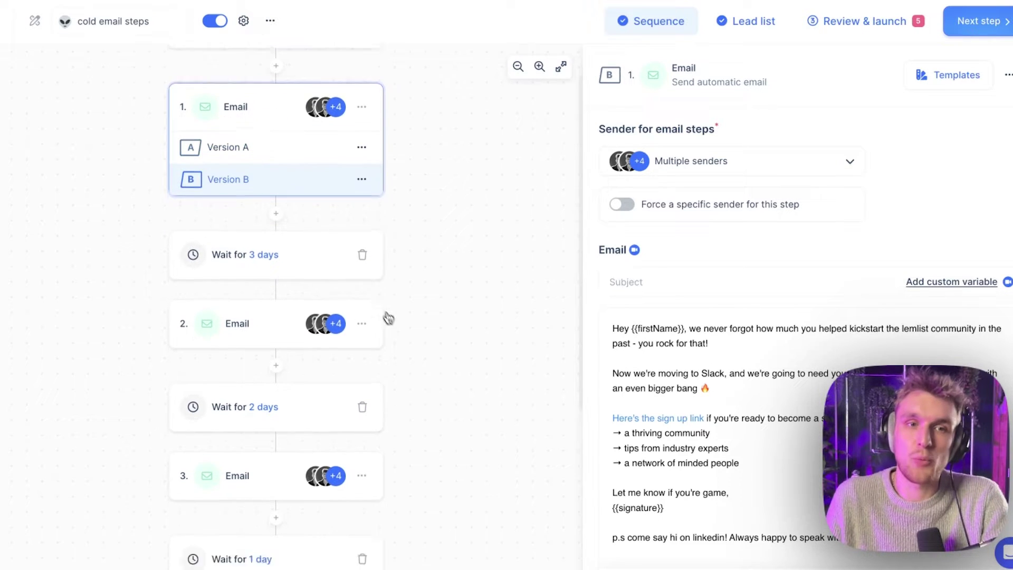
scroll(388, 320, "down", 5)
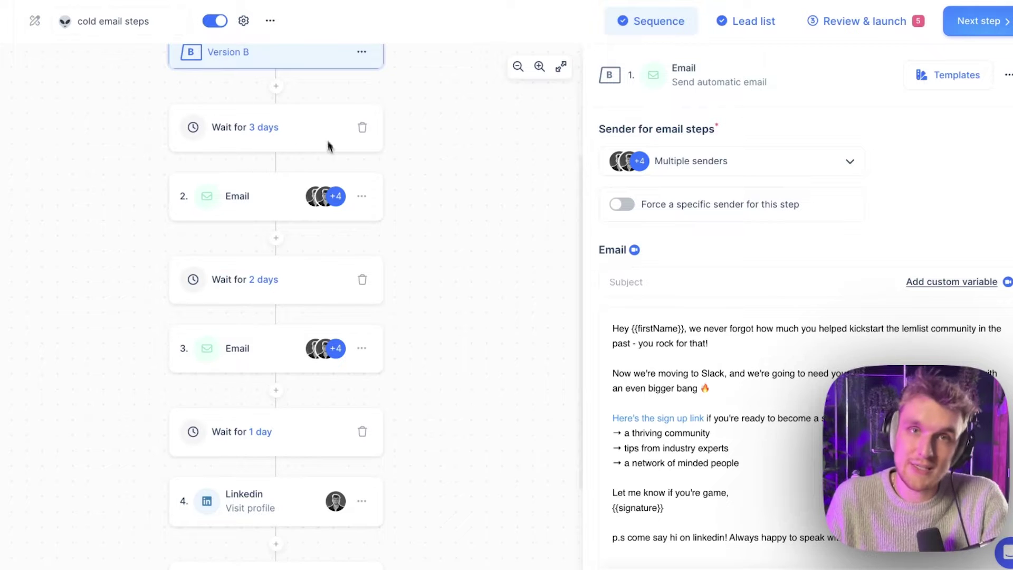
Read the second email step, then the third email with its cheat-sheet note and image
left_click(250, 213)
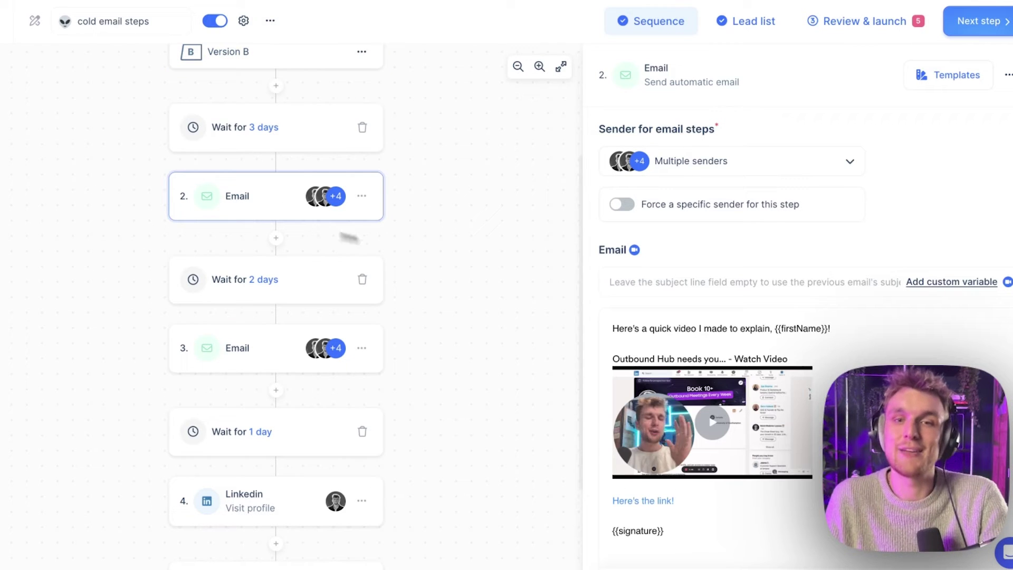
scroll(681, 406, "down", 1)
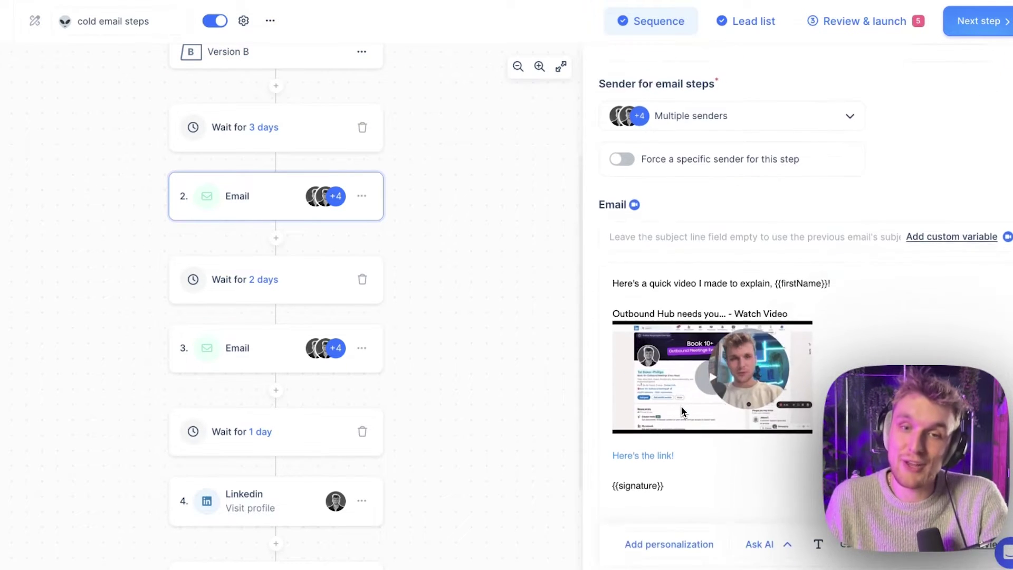
scroll(296, 230, "up", 2)
scroll(295, 230, "up", 2)
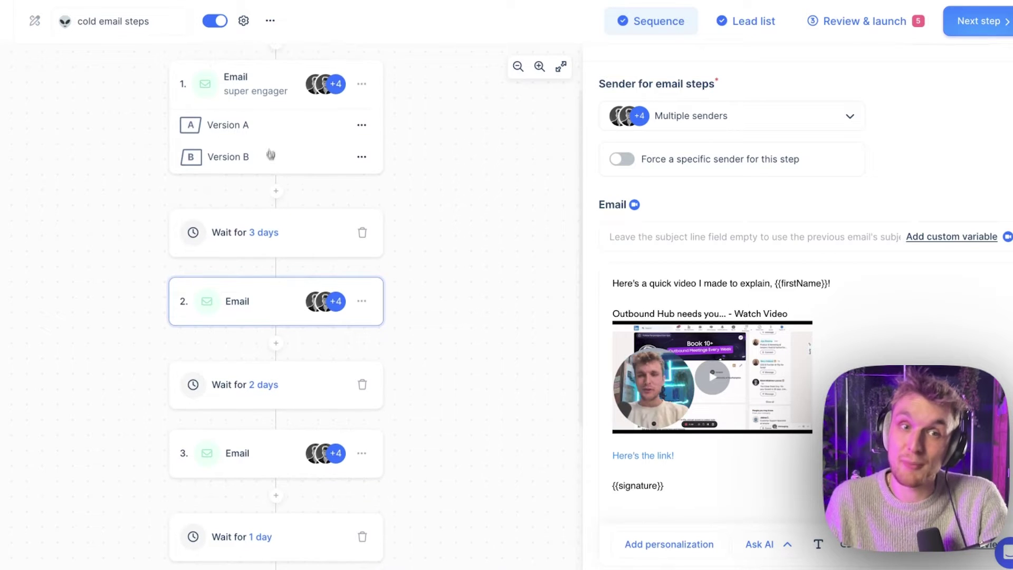
left_click(271, 136)
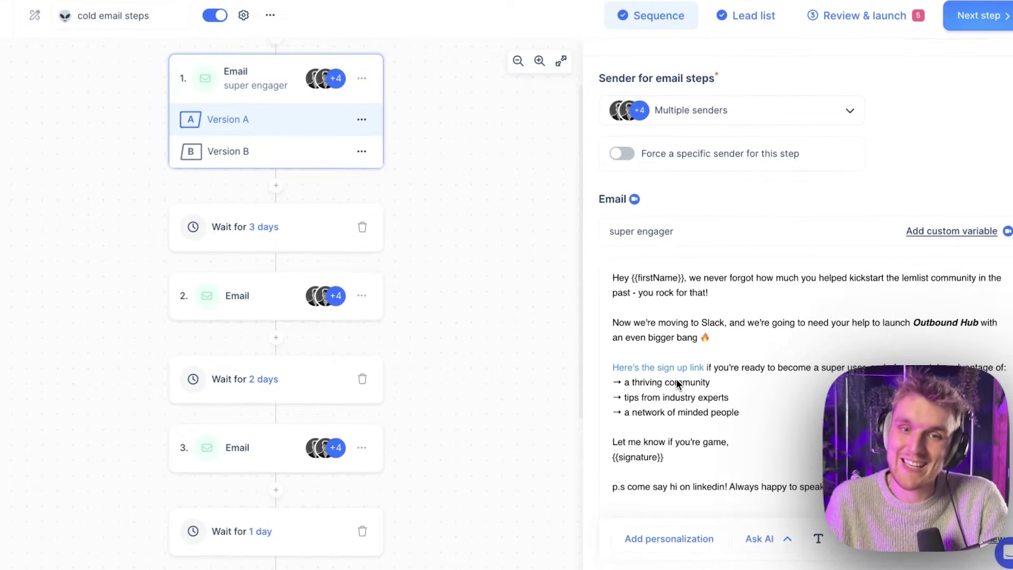
scroll(270, 341, "down", 5)
left_click(246, 291)
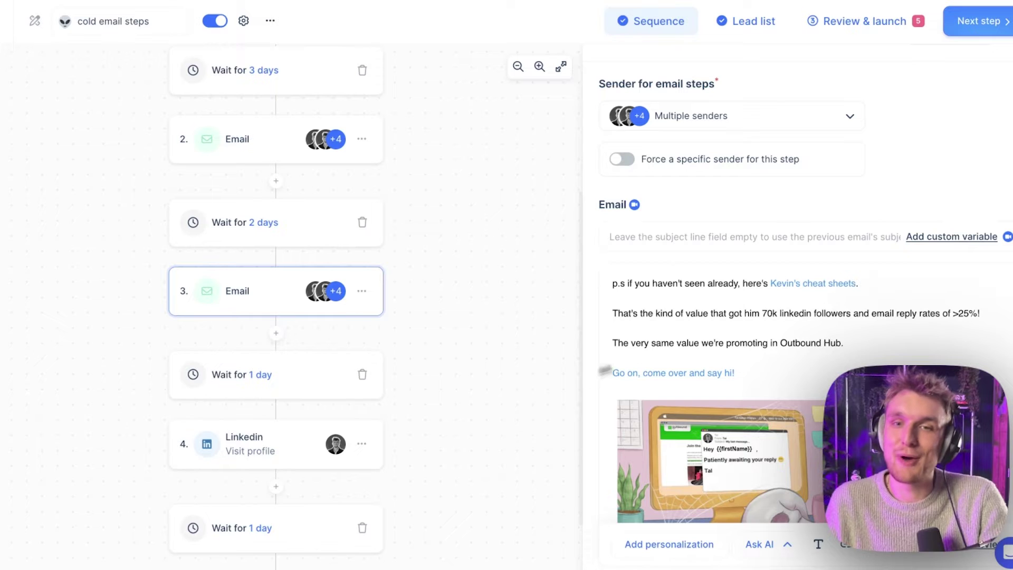
scroll(686, 380, "down", 2)
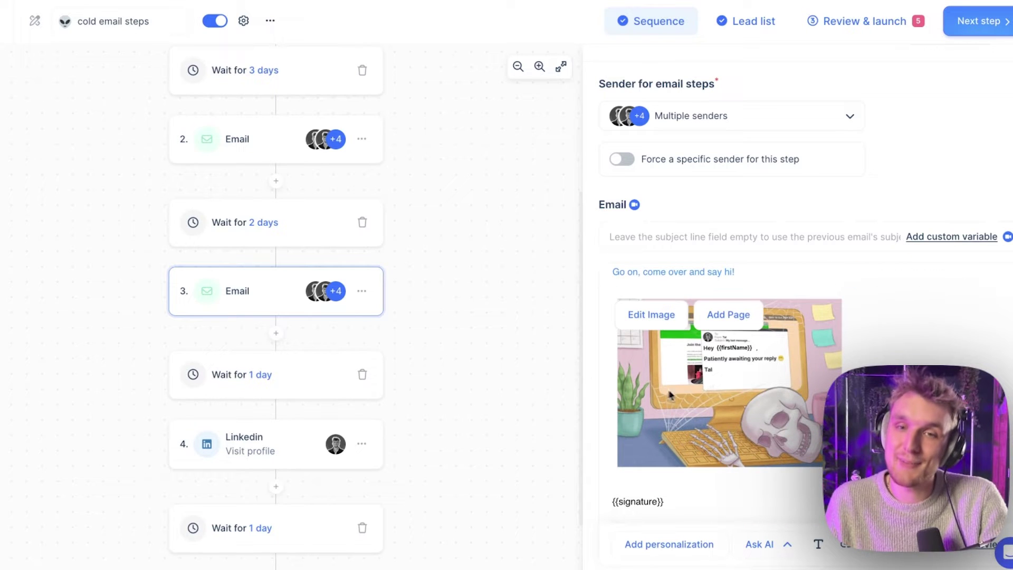
scroll(674, 395, "up", 1)
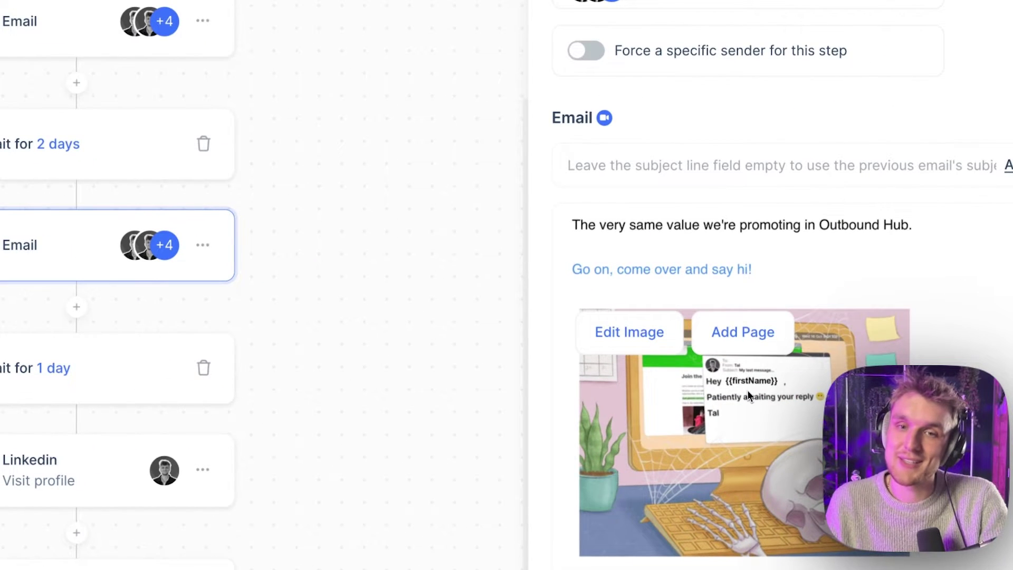
scroll(723, 398, "up", 2)
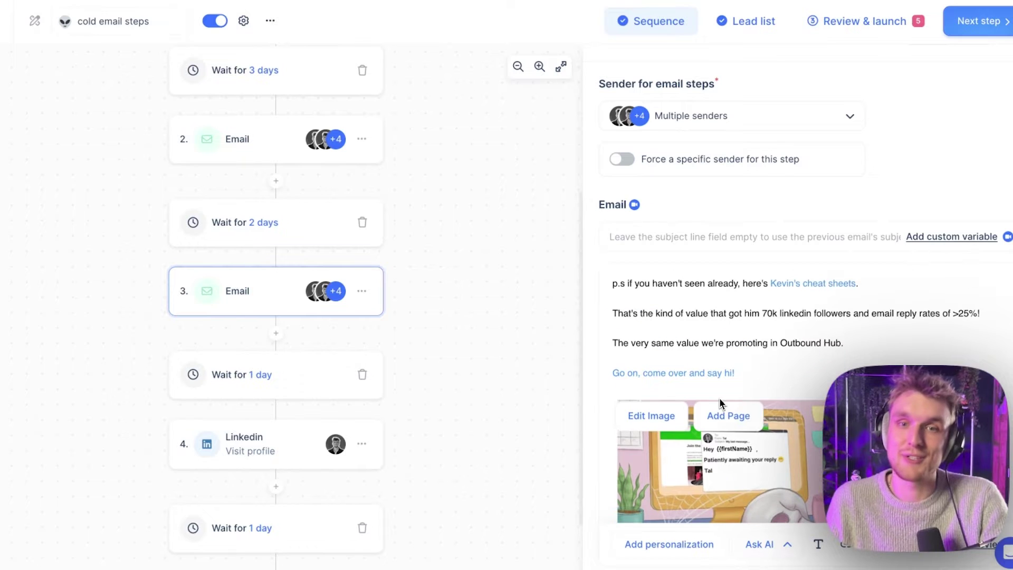
Delete email step 5, the test subject line email, from the sequence
left_click(257, 443)
scroll(254, 446, "down", 2)
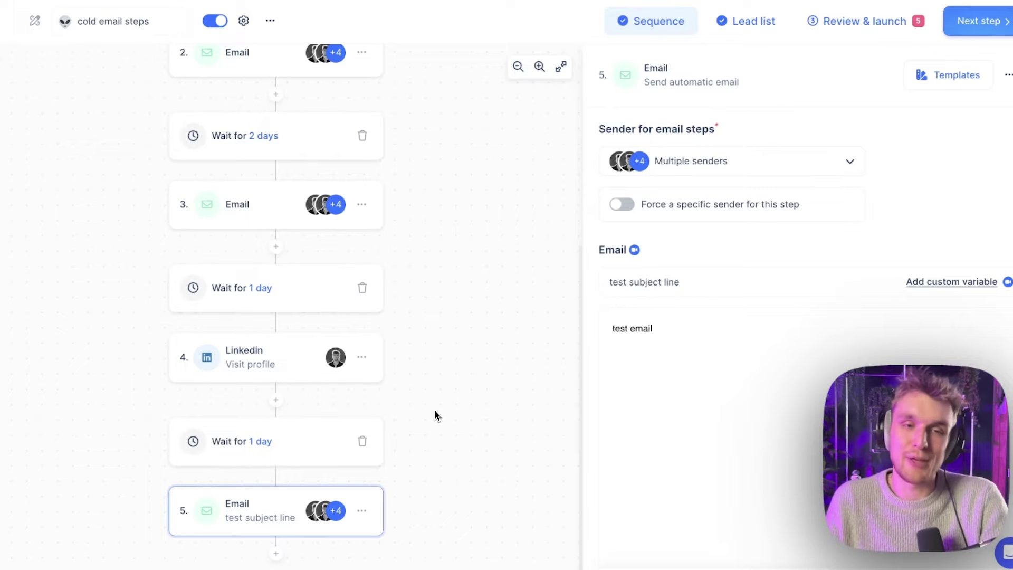
left_click(363, 512)
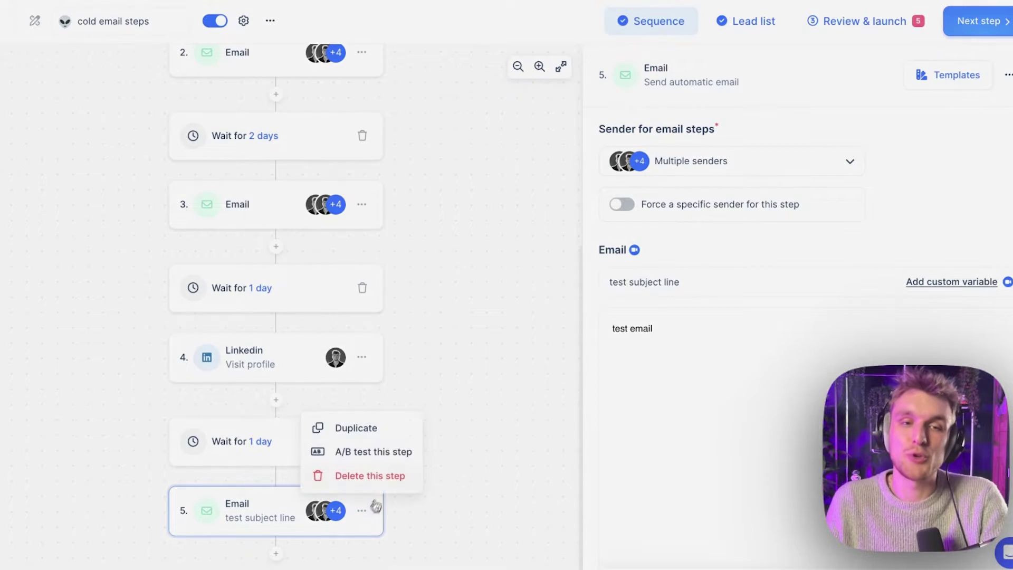
left_click(385, 476)
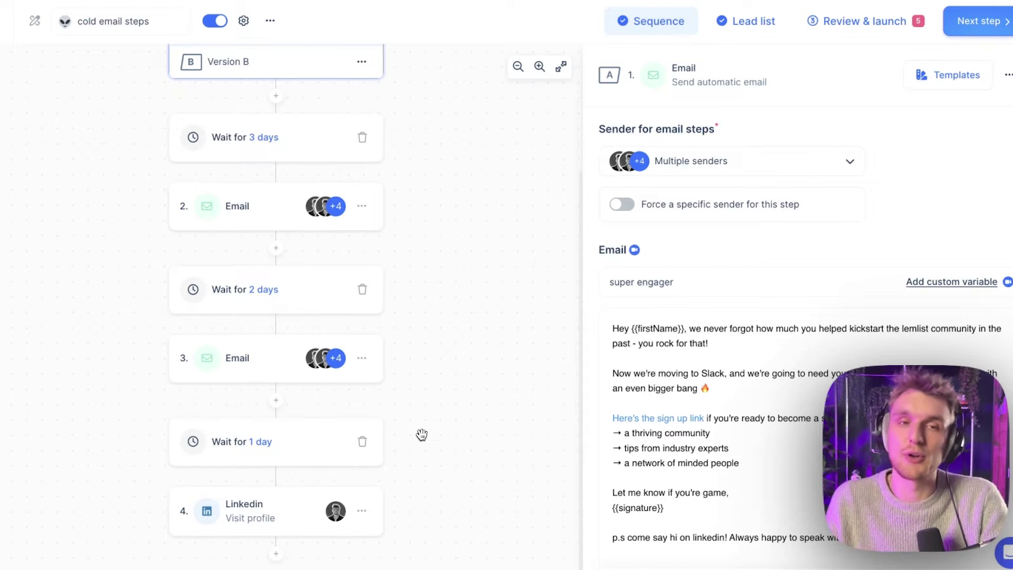
scroll(421, 434, "up", 3)
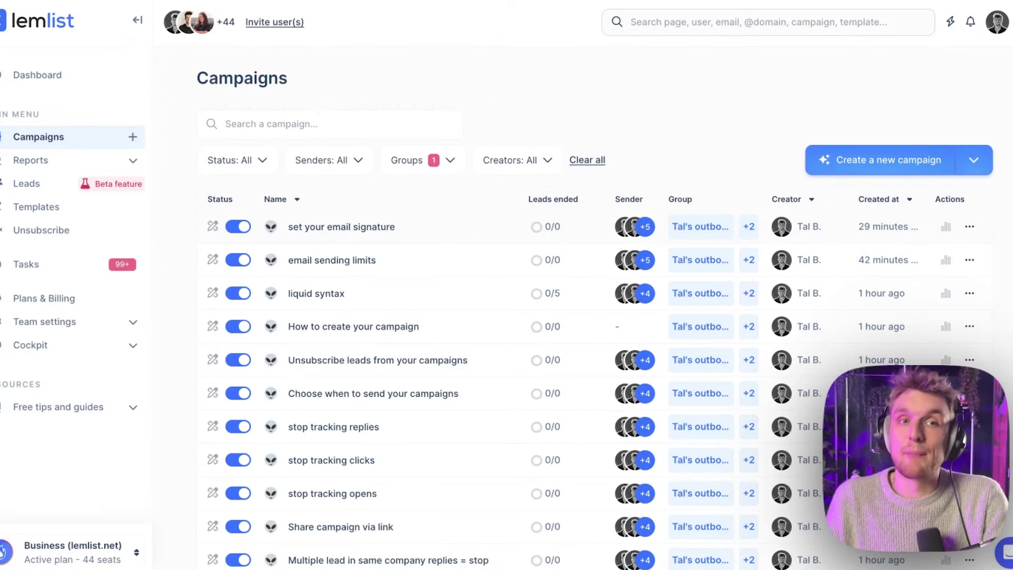
Start a new campaign and choose to build its sequence manually
left_click(892, 160)
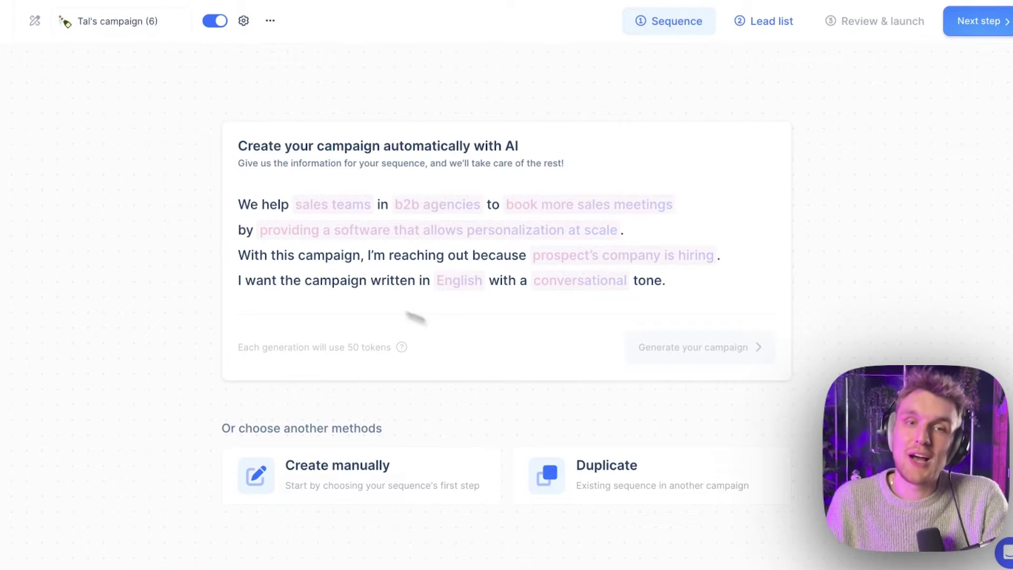
left_click(346, 470)
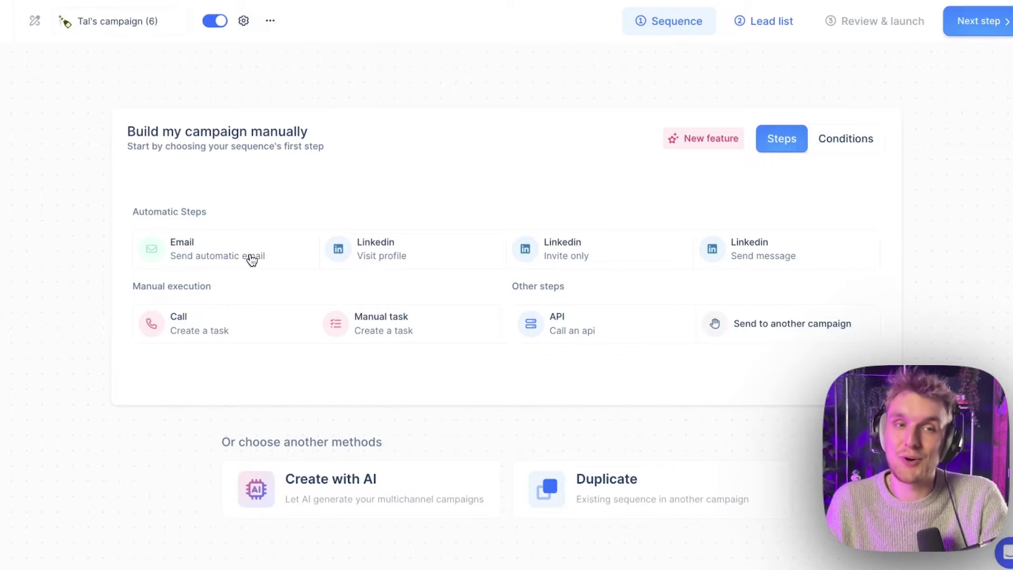
Add an automatic Email first step with placeholder body text and the subject 'subject line'
left_click(251, 259)
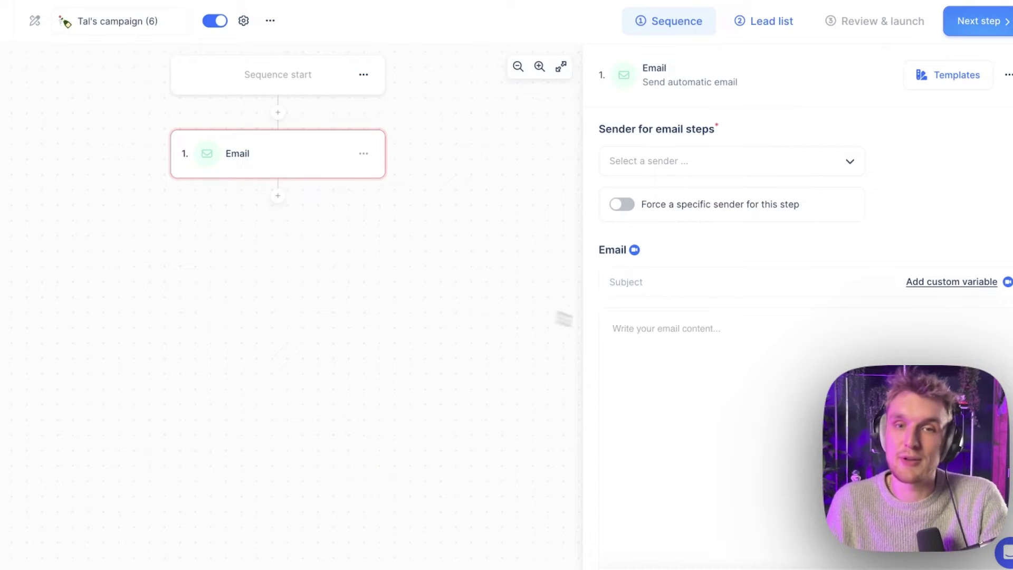
type("kcnsklcnksnclksacklasc")
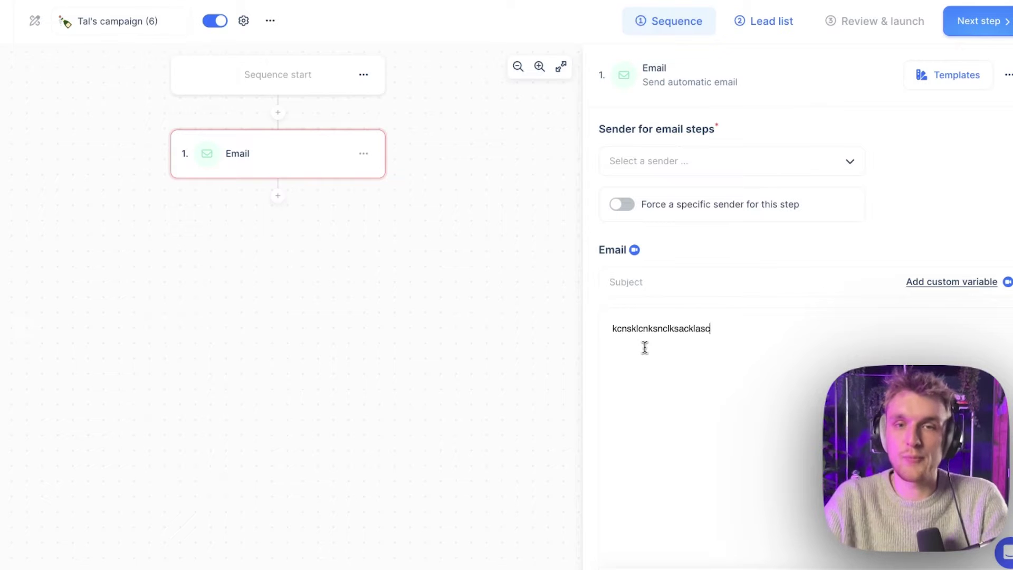
left_click(647, 282)
type("subject line")
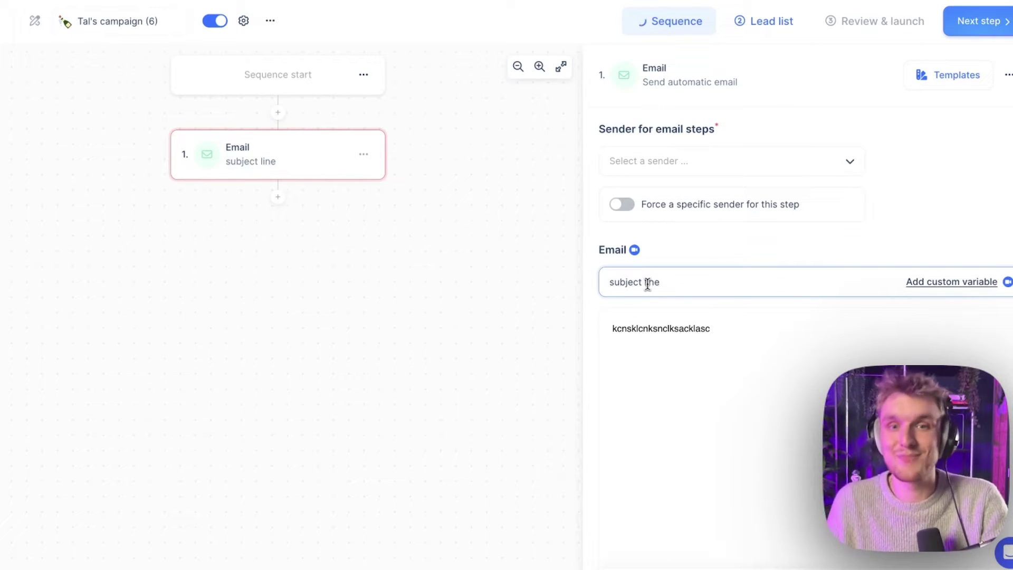
Search the sender dropdown by the sender's address and tick the first matching accounts
left_click(673, 158)
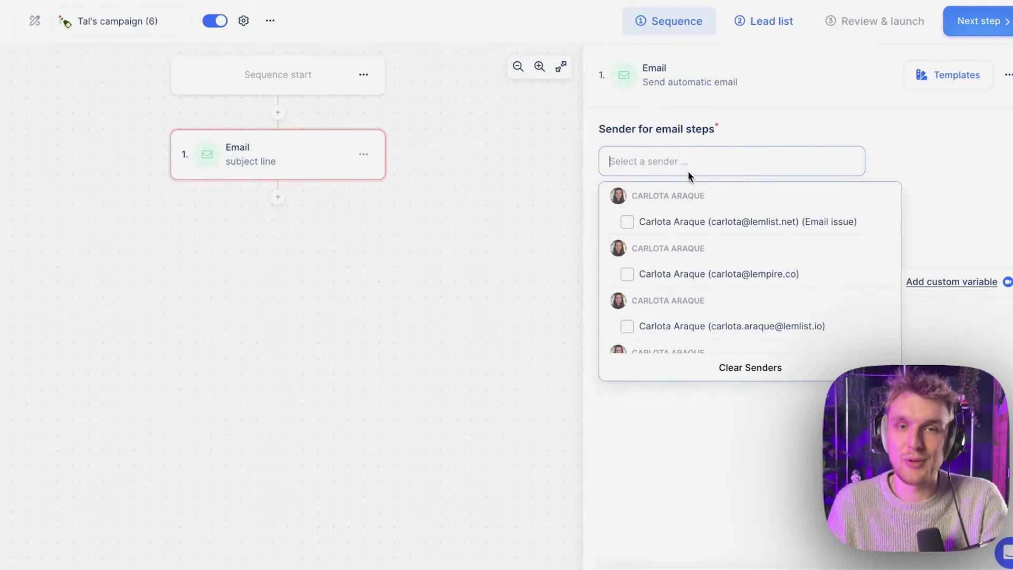
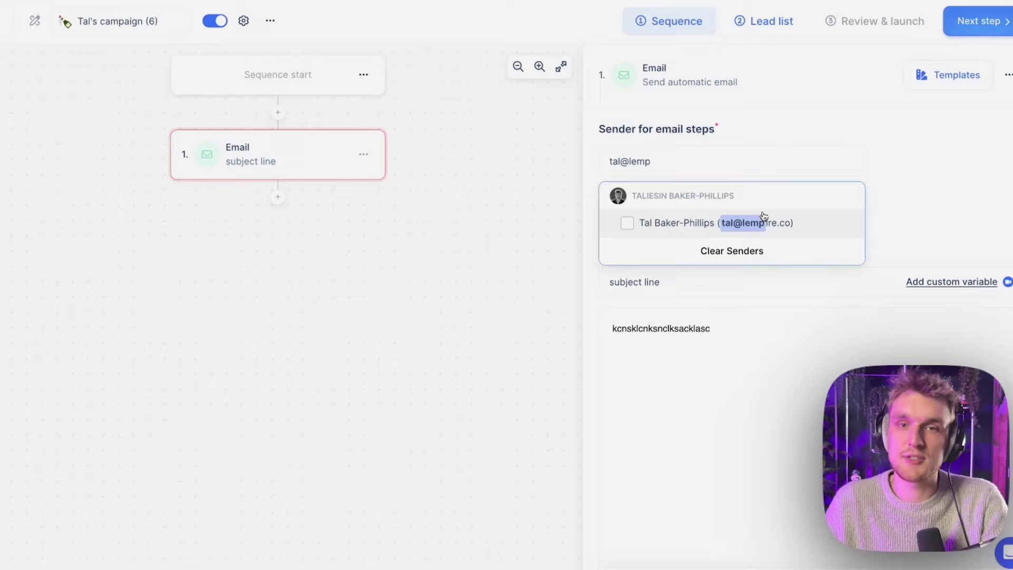
left_click(754, 217)
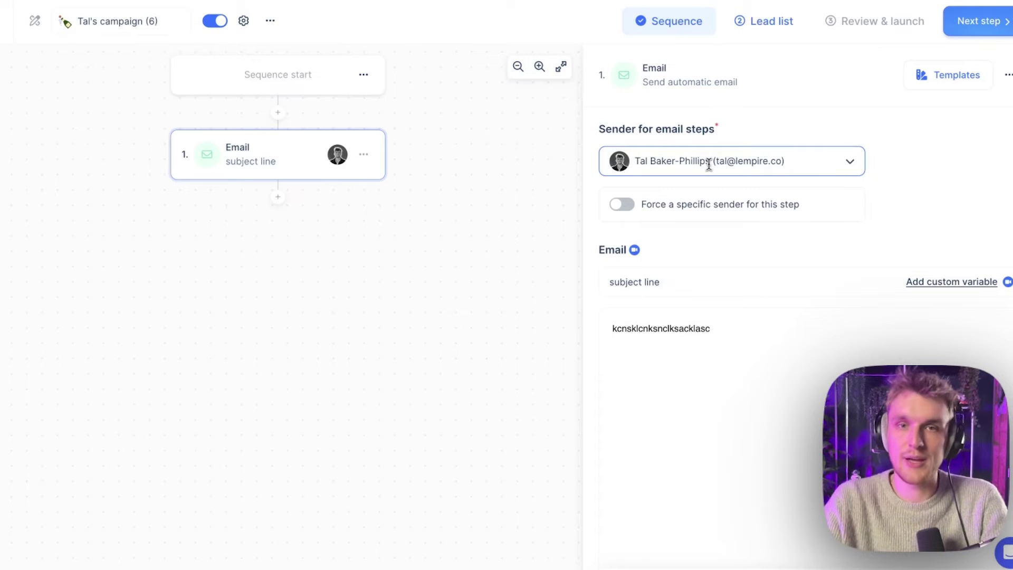
left_click(708, 164)
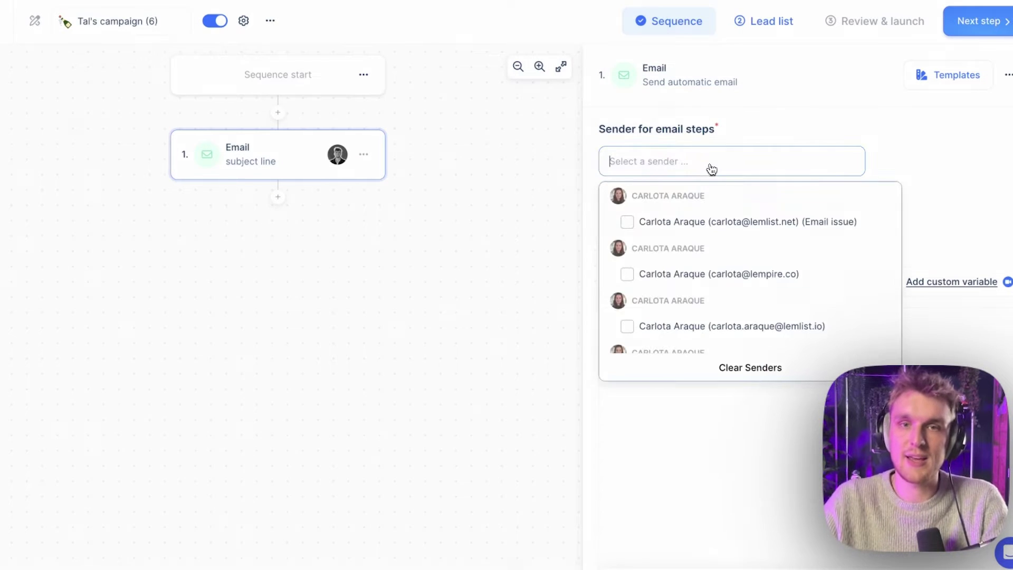
type("tal")
left_click(785, 222)
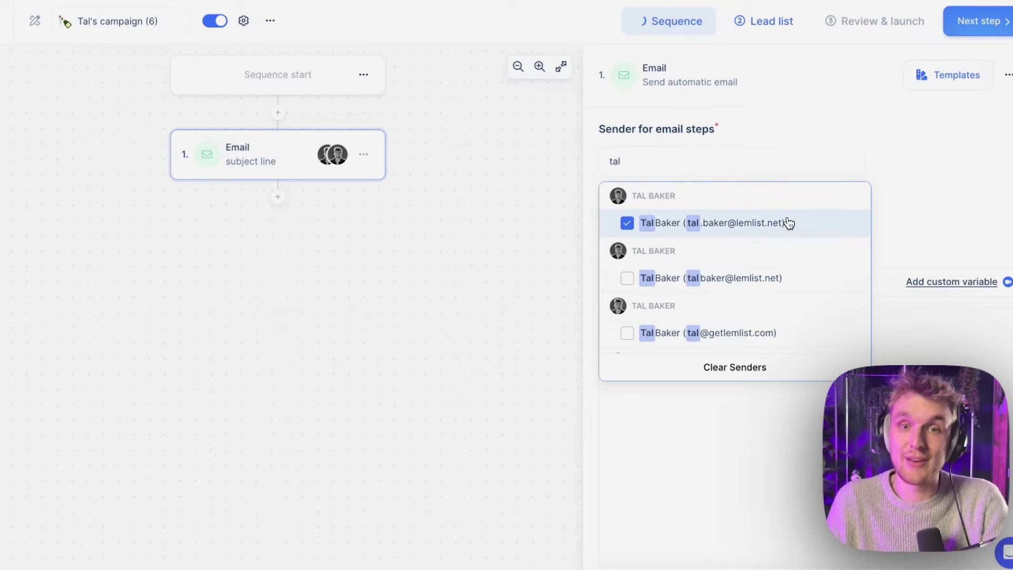
left_click(731, 287)
left_click(731, 329)
Tick the remaining matching sender accounts, leaving six senders assigned to the email
scroll(732, 332, "down", 1)
scroll(732, 327, "down", 2)
left_click(719, 258)
left_click(727, 310)
scroll(728, 318, "down", 1)
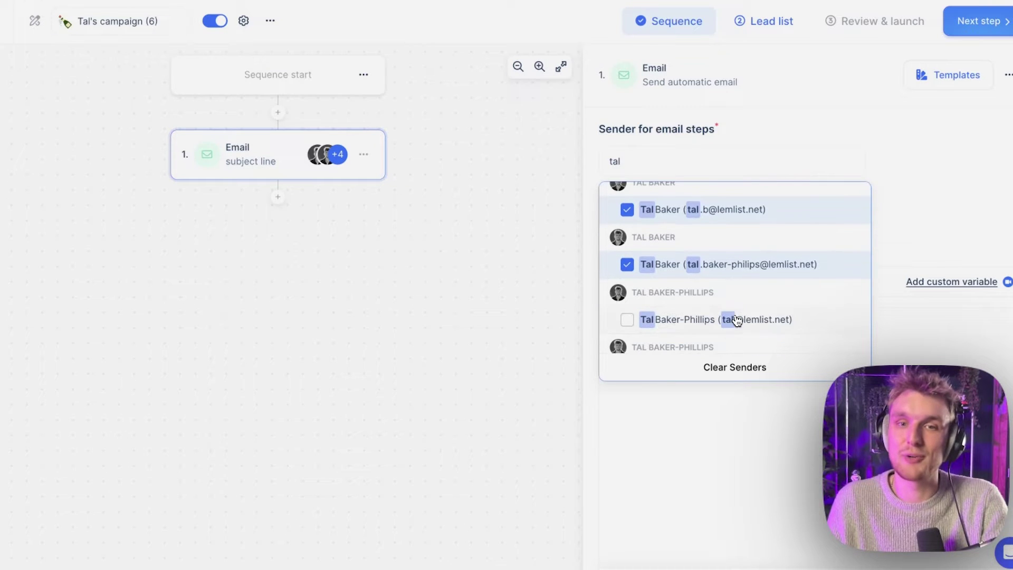
left_click(789, 324)
left_click(964, 133)
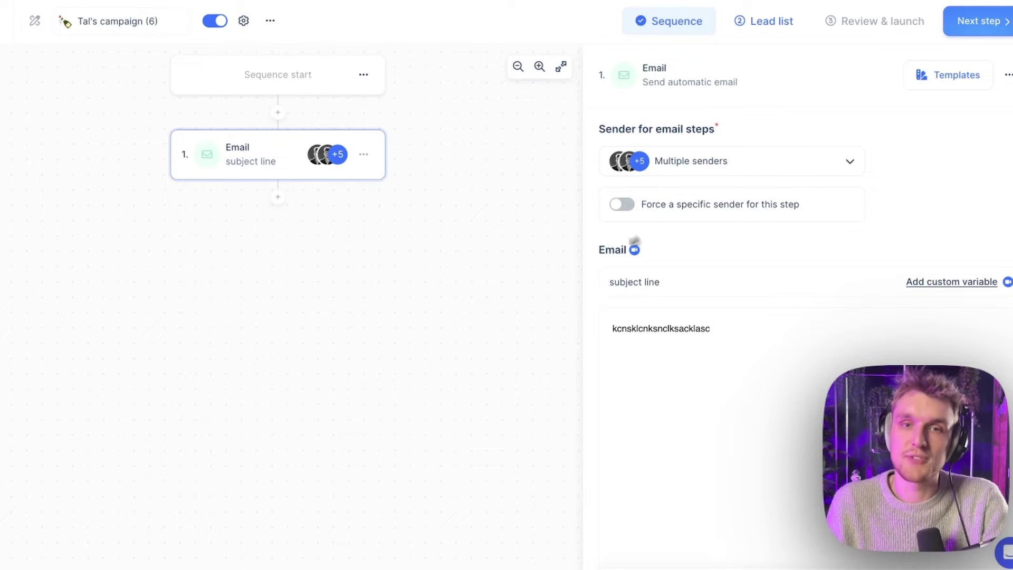
Insert the Liquid spin snippet rotating Hello, Hi and Hey into the email body
scroll(654, 242, "down", 2)
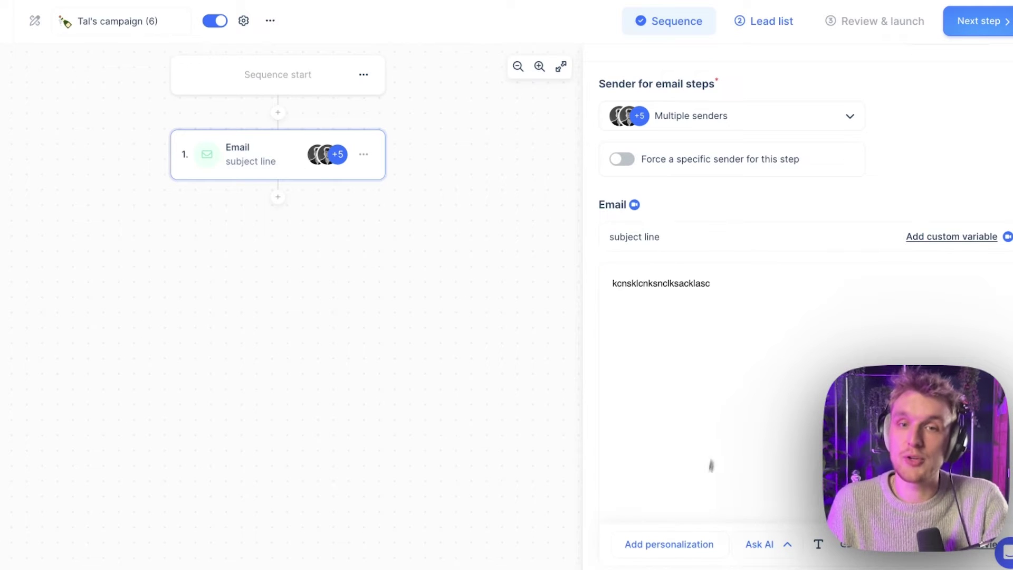
left_click(692, 554)
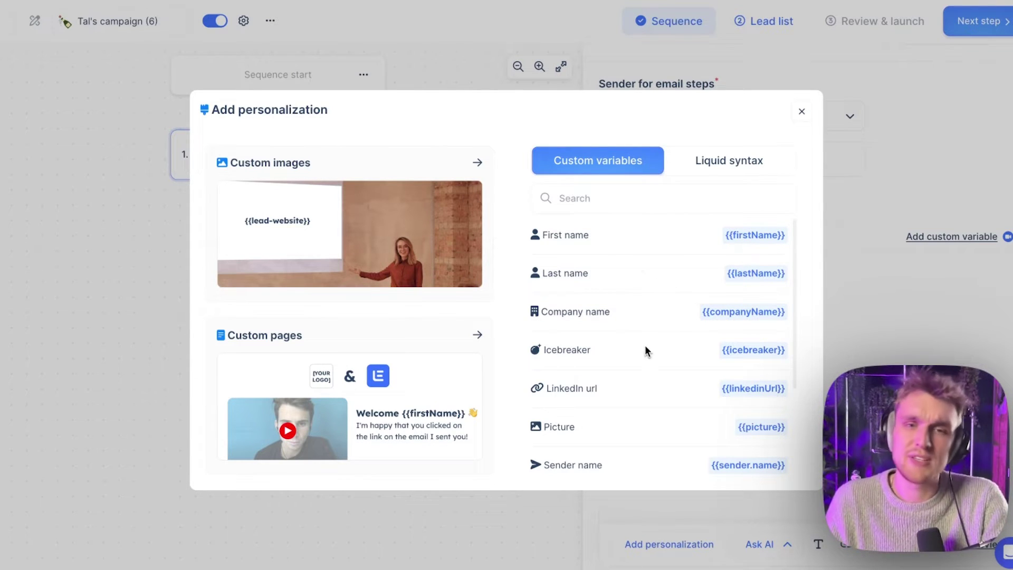
scroll(645, 349, "down", 2)
left_click(709, 161)
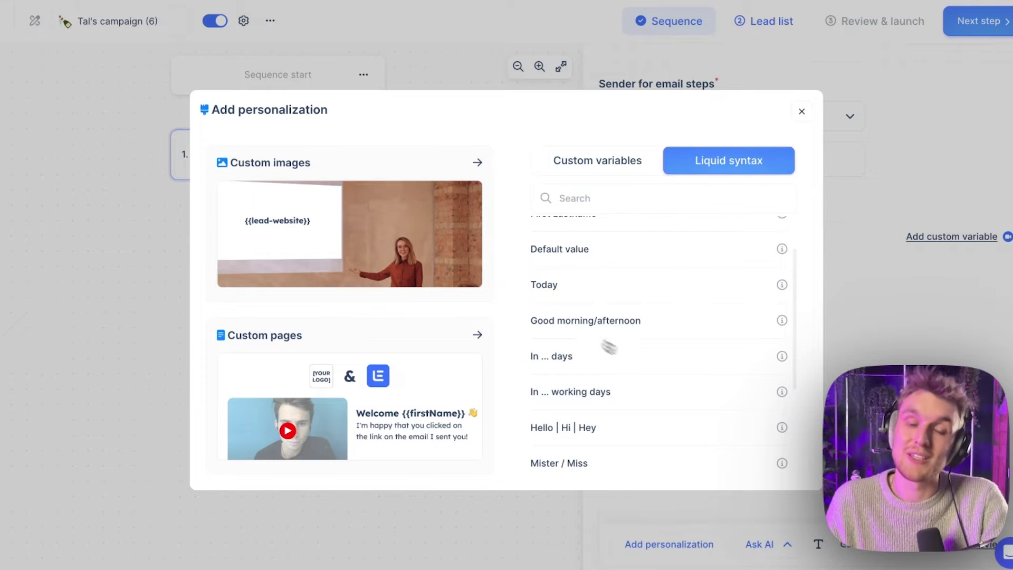
scroll(668, 300, "up", 2)
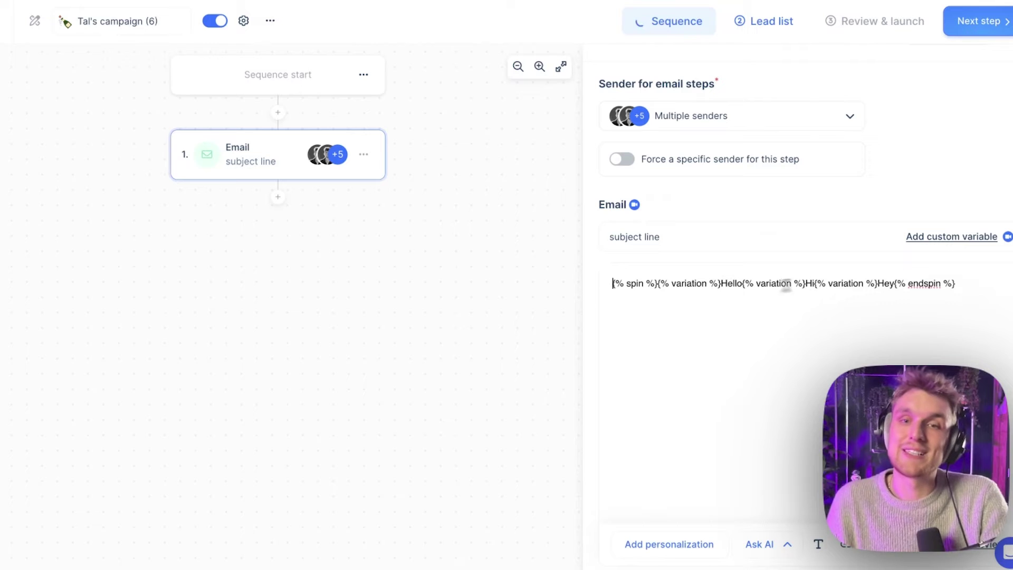
double_click(731, 283)
left_click(806, 282)
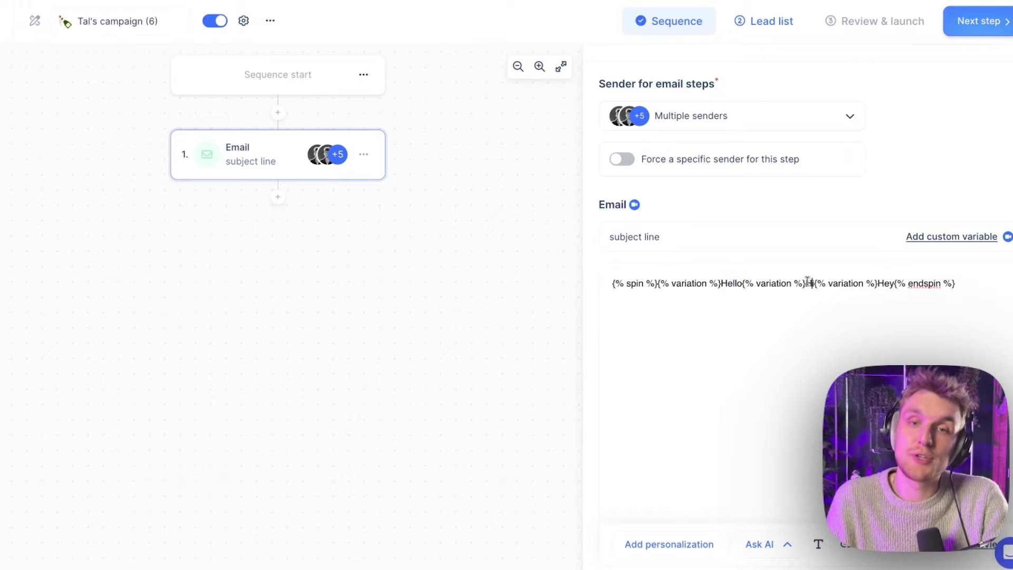
double_click(885, 283)
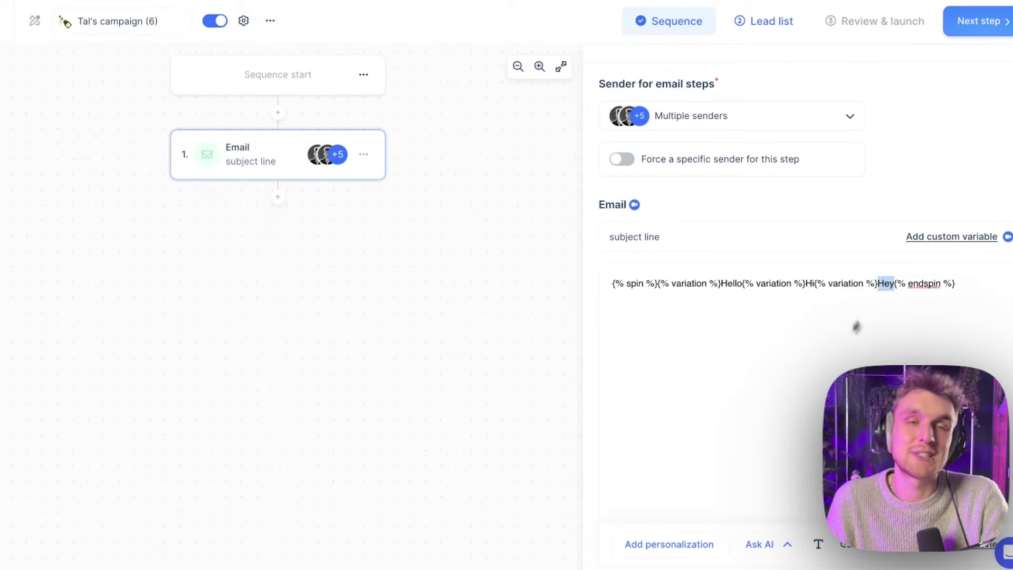
left_click(796, 345)
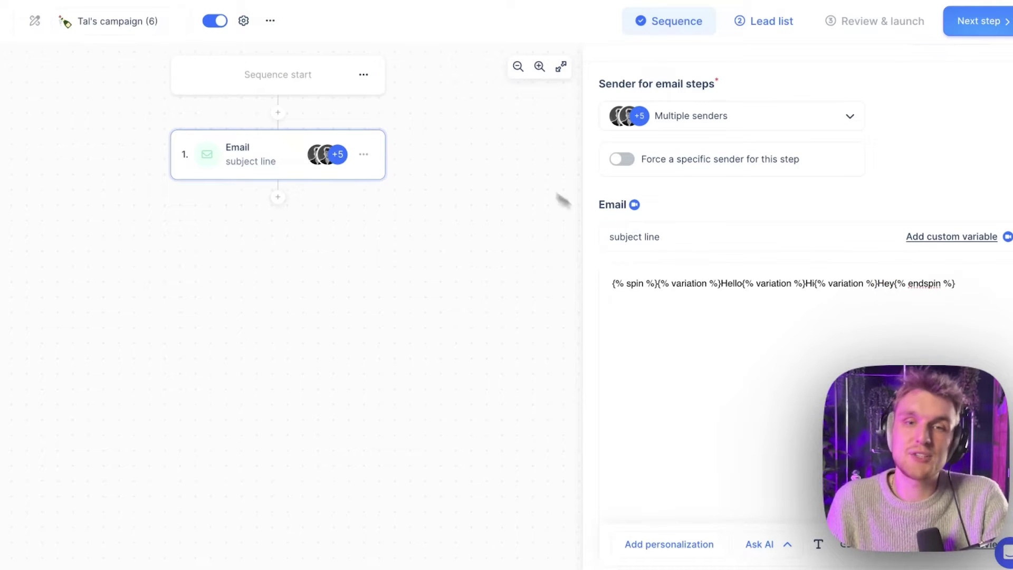
Add a second Email step after a 3-day wait, with the body 'follow up'
left_click(278, 198)
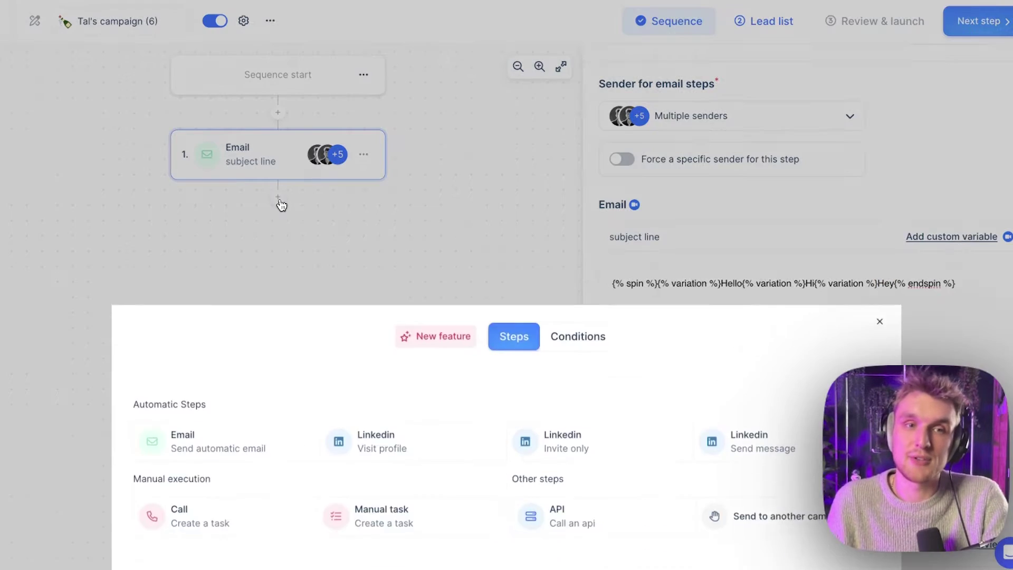
left_click(234, 436)
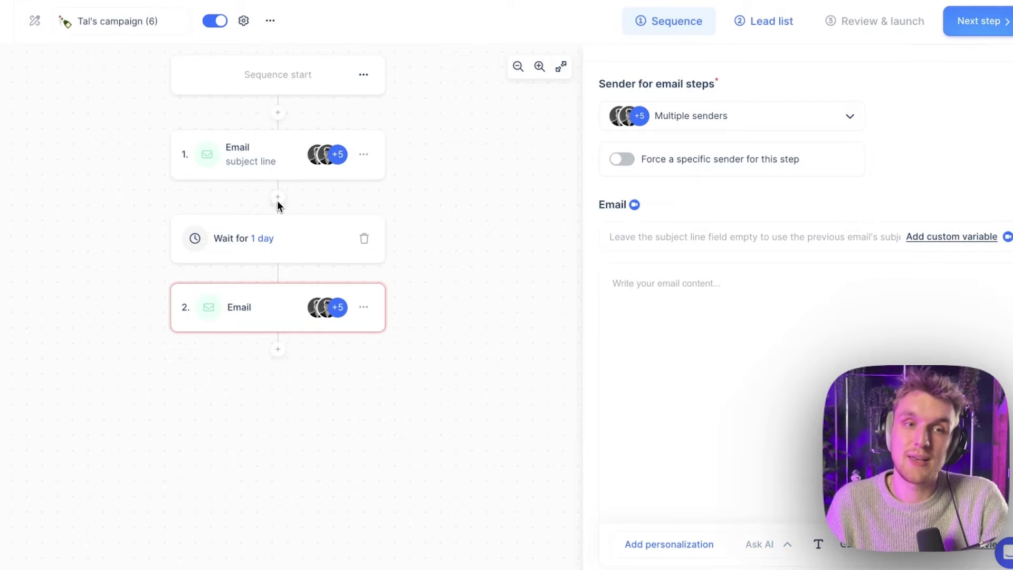
left_click(264, 239)
left_click(285, 291)
left_click(278, 294)
left_click(417, 392)
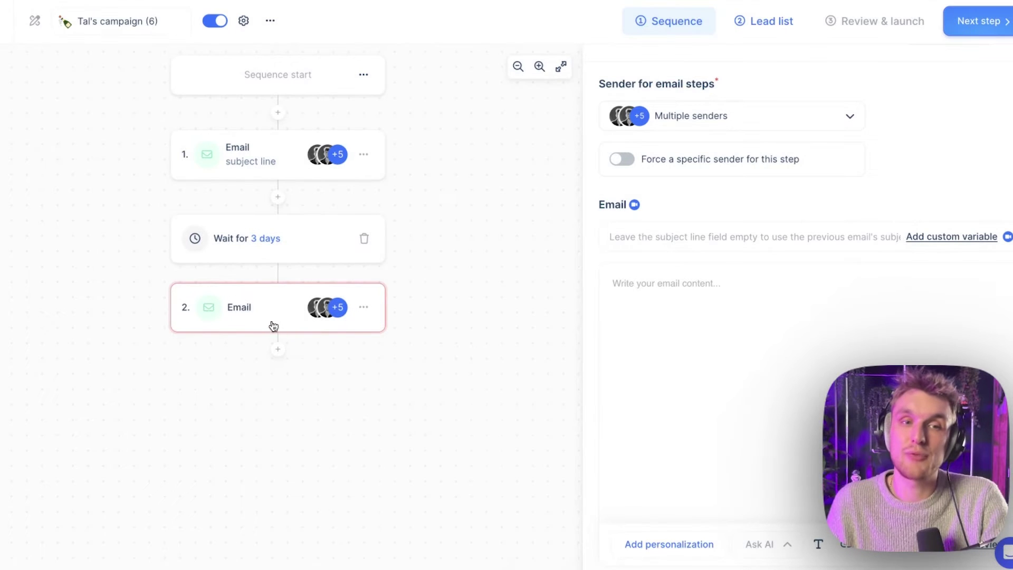
left_click(762, 362)
type("follow up")
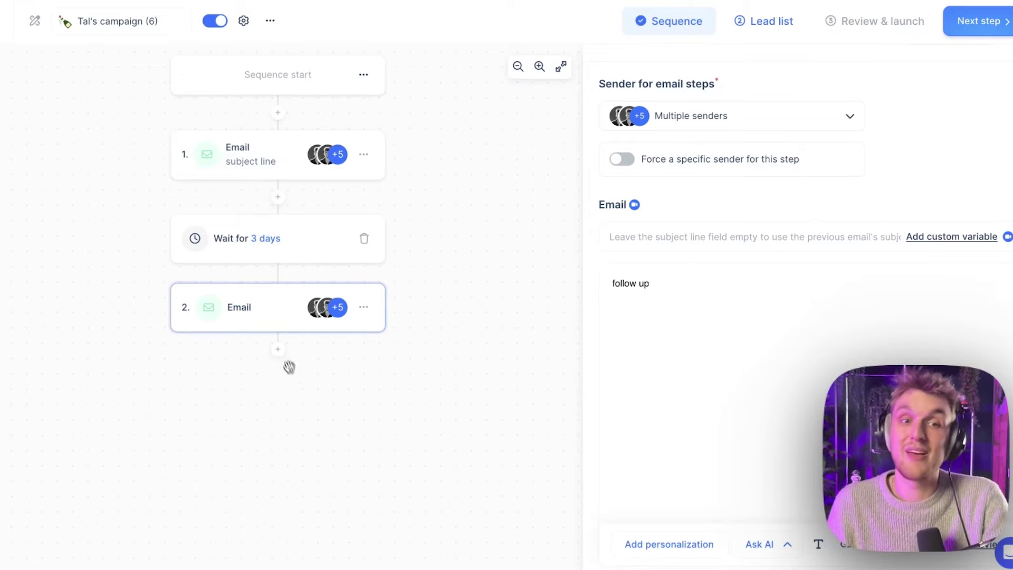
left_click(279, 351)
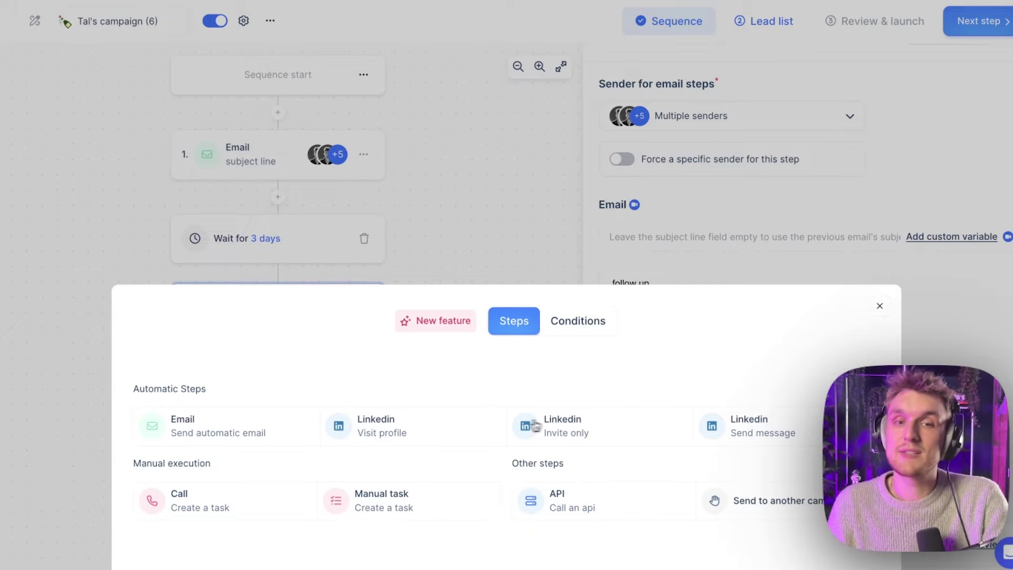
Add a LinkedIn invite-only step forced to send from one specific sender account
left_click(572, 423)
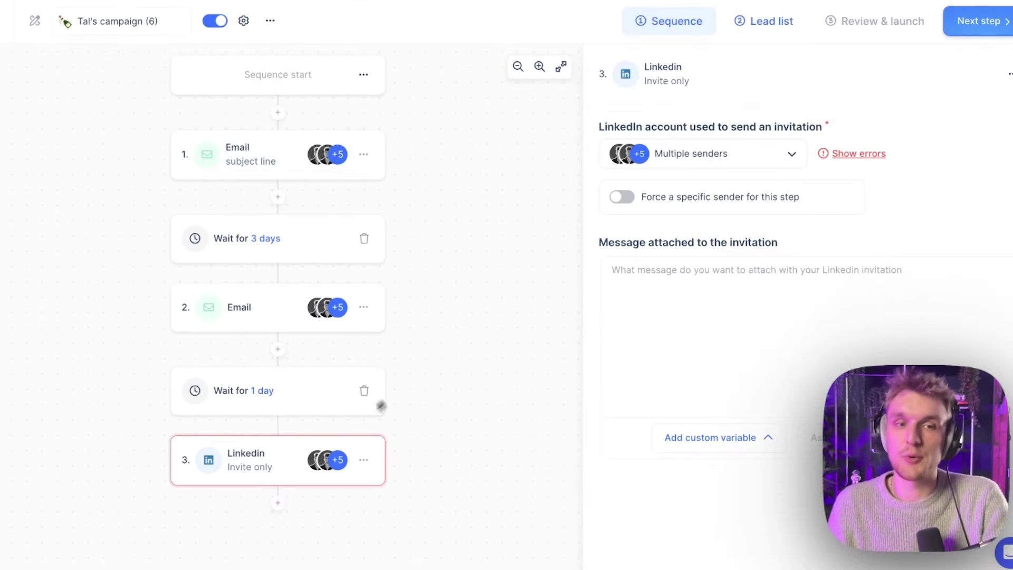
left_click(669, 197)
left_click(658, 229)
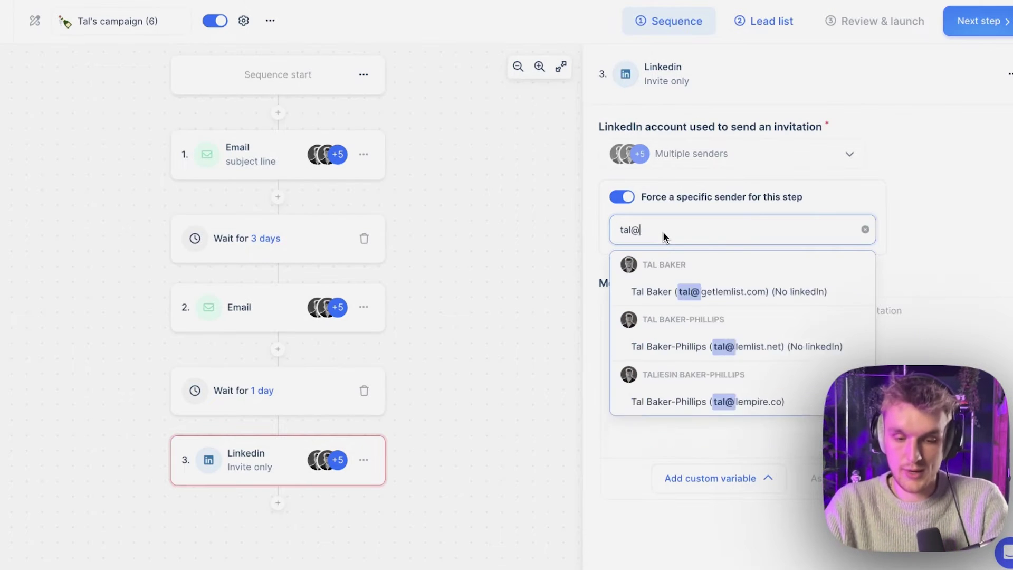
left_click(663, 291)
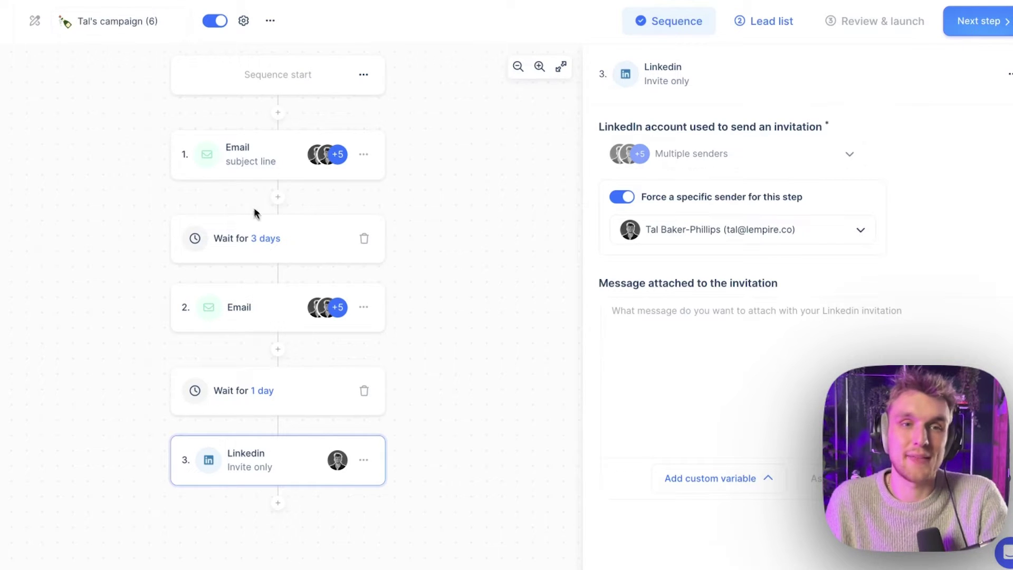
Browse the step picker's Conditions after the LinkedIn step, then close it without adding anything
left_click(278, 503)
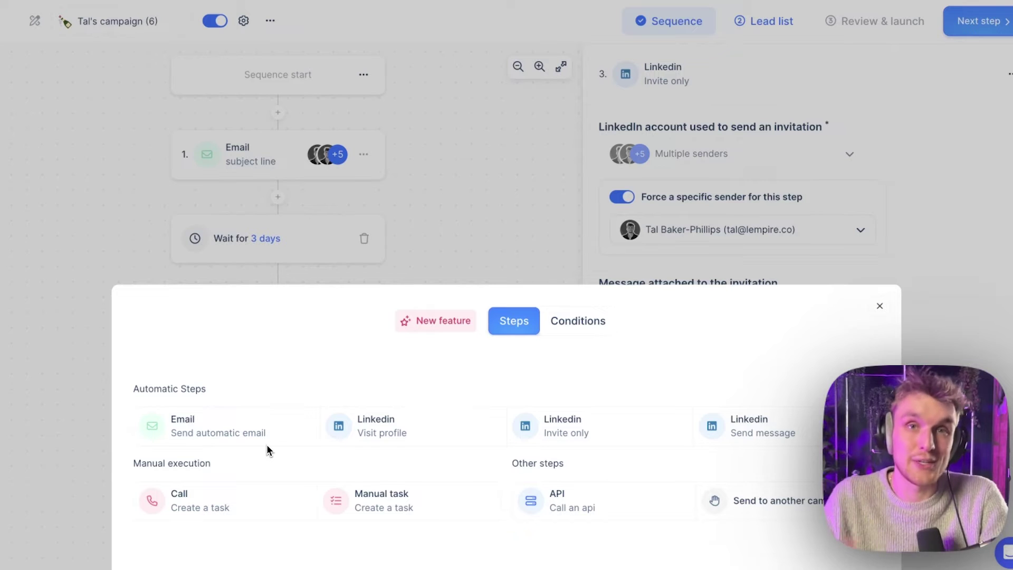
left_click(574, 325)
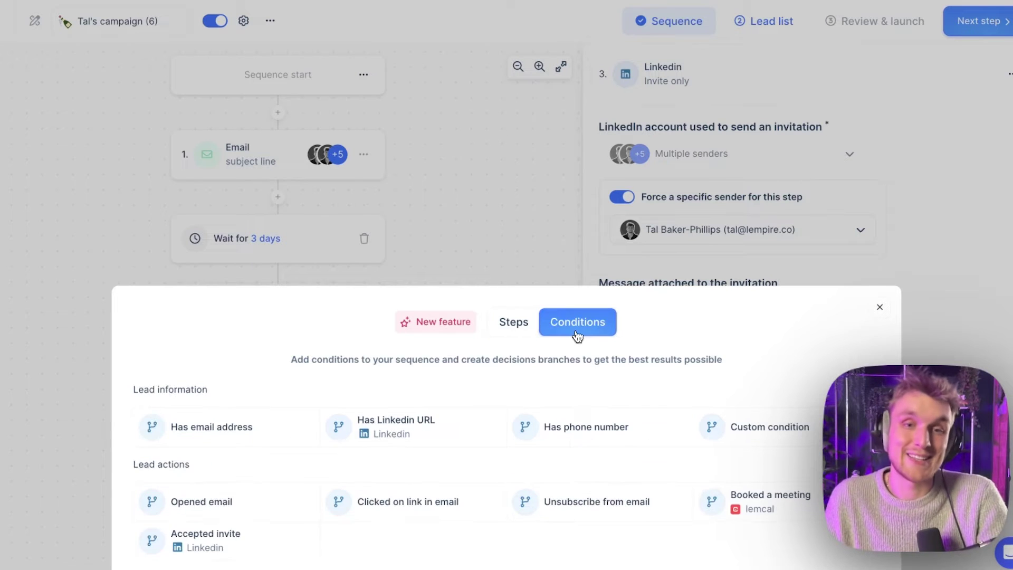
left_click(501, 230)
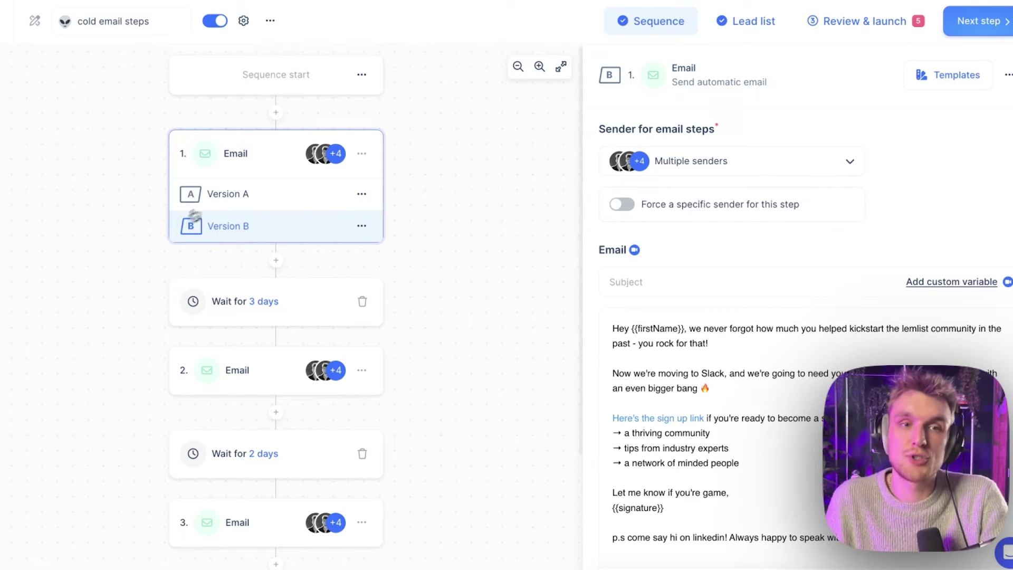
Flip between Version A and Version B of the first email
left_click(298, 198)
left_click(302, 219)
left_click(303, 207)
A/B test the second email step, filling Version B with its current video email
left_click(274, 389)
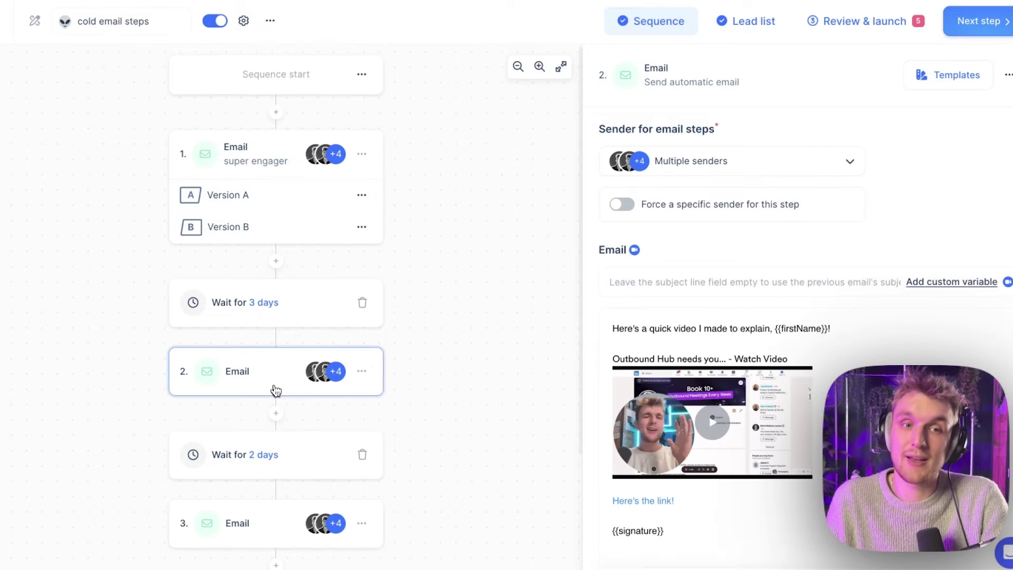
left_click(362, 373)
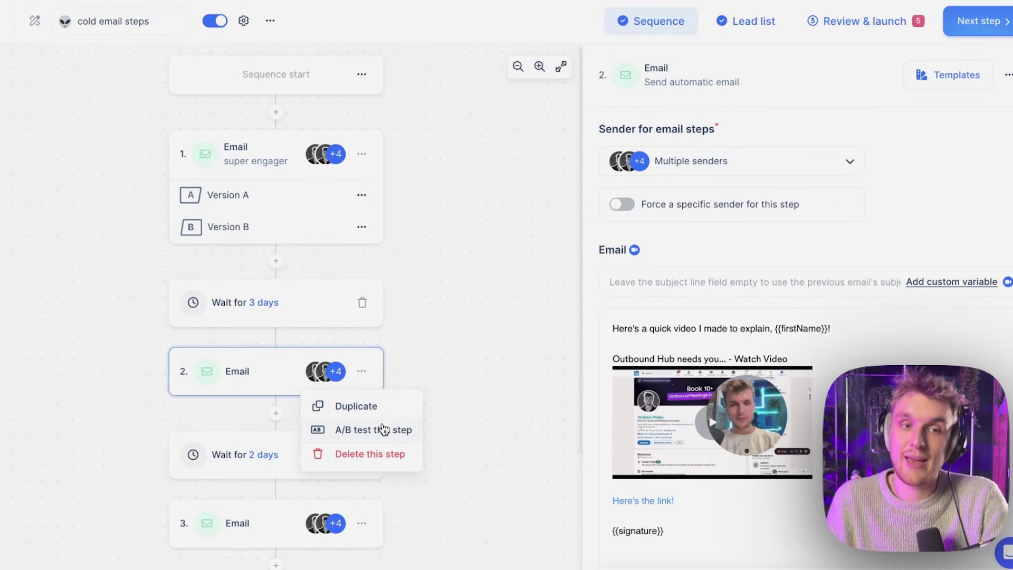
left_click(384, 429)
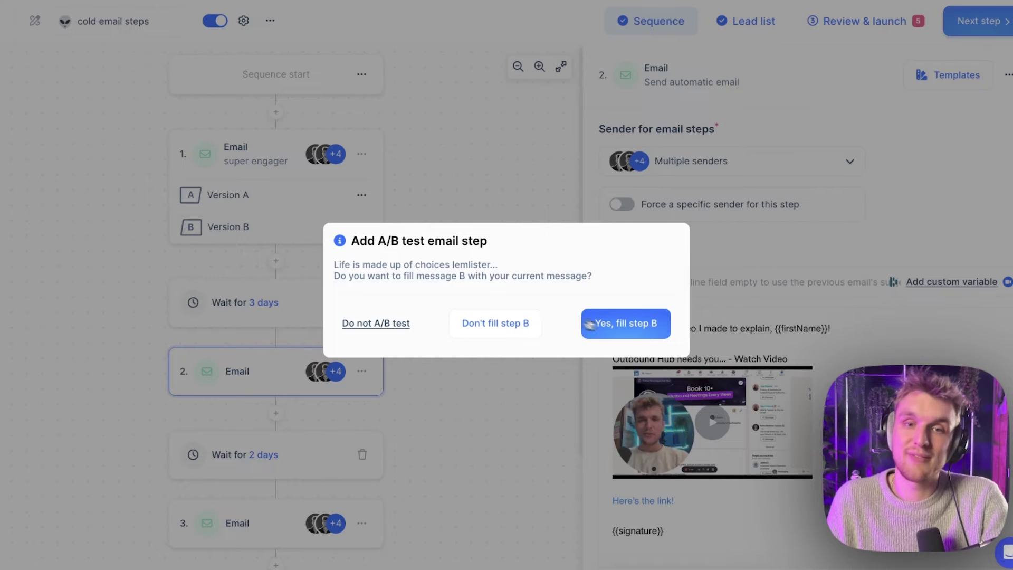
left_click(623, 329)
left_click(309, 420)
left_click(312, 438)
left_click(312, 415)
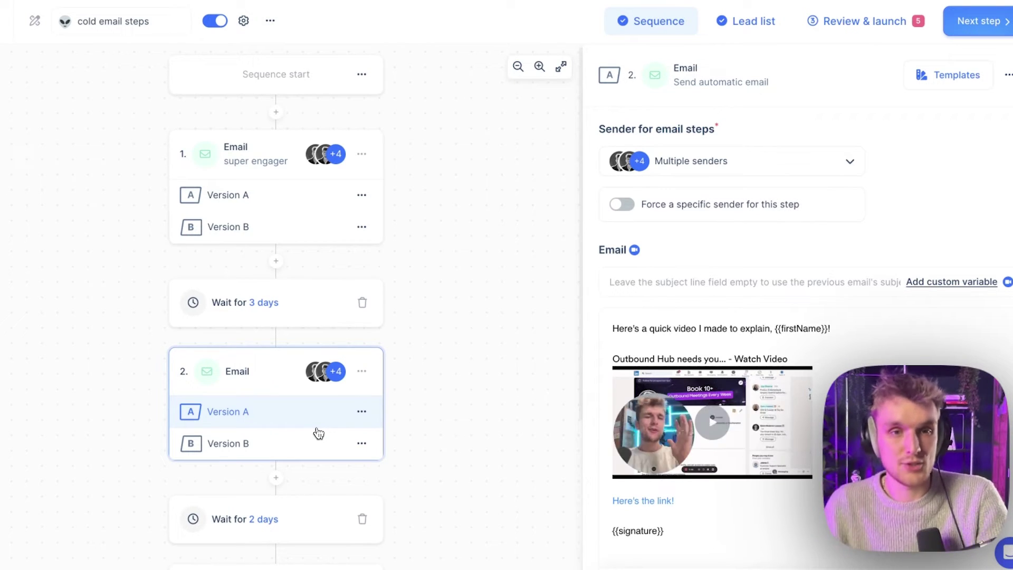
Review Versions A and B of the second and first email steps, ending on the first email's Version B
left_click(319, 440)
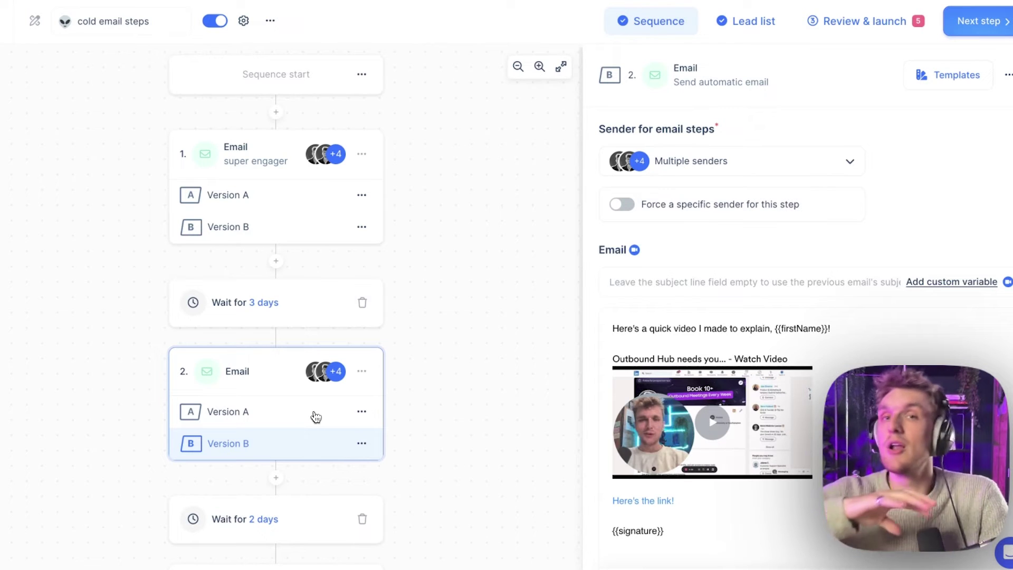
left_click(315, 416)
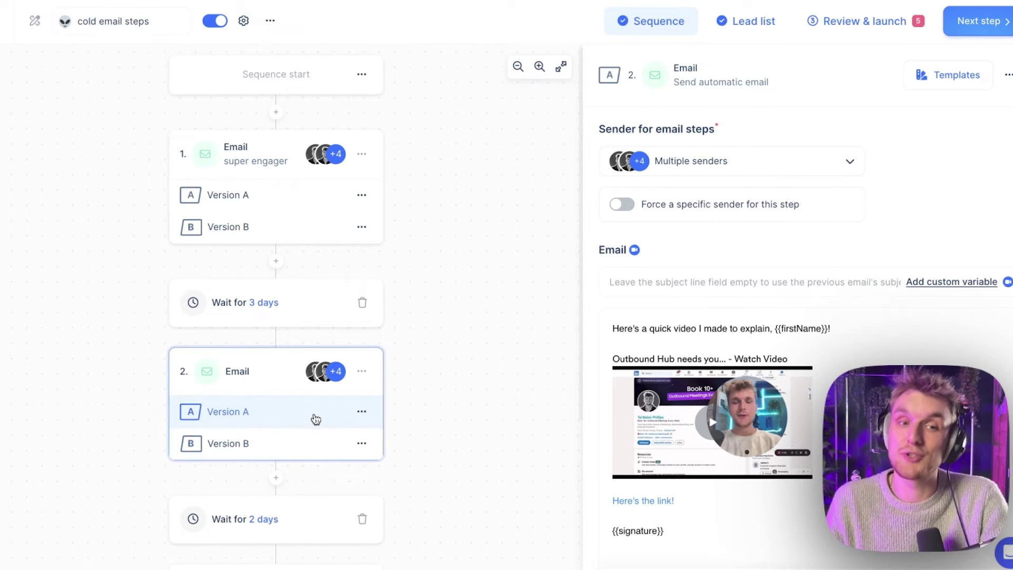
left_click(315, 432)
left_click(315, 418)
left_click(254, 206)
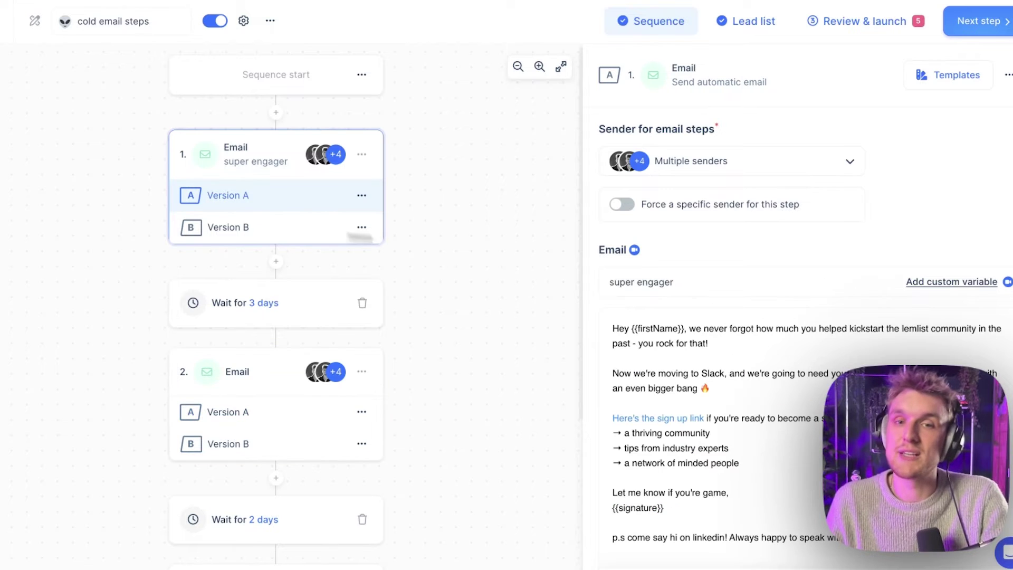
left_click(240, 232)
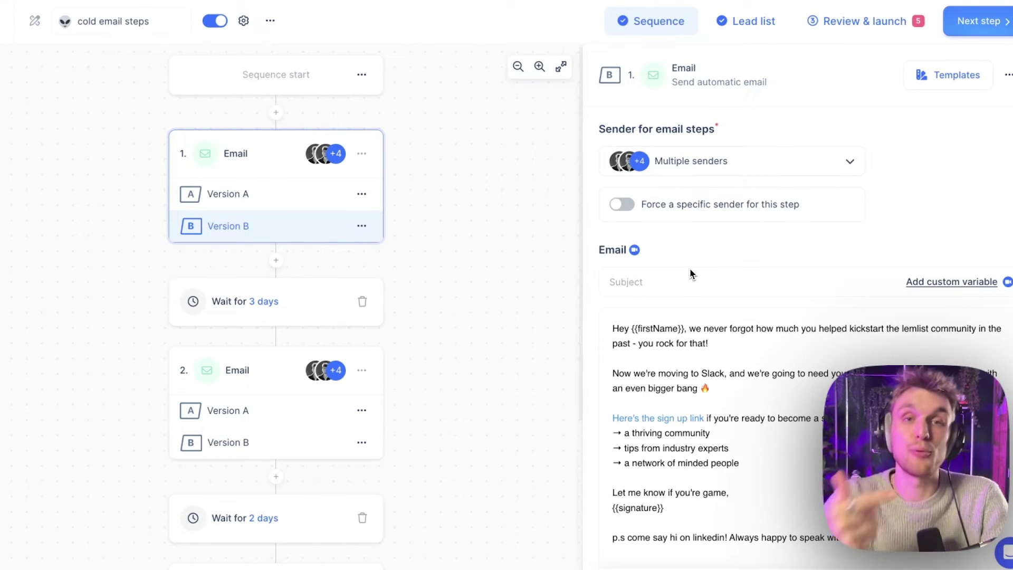
scroll(486, 285, "down", 1)
scroll(506, 288, "down", 1)
scroll(683, 298, "down", 1)
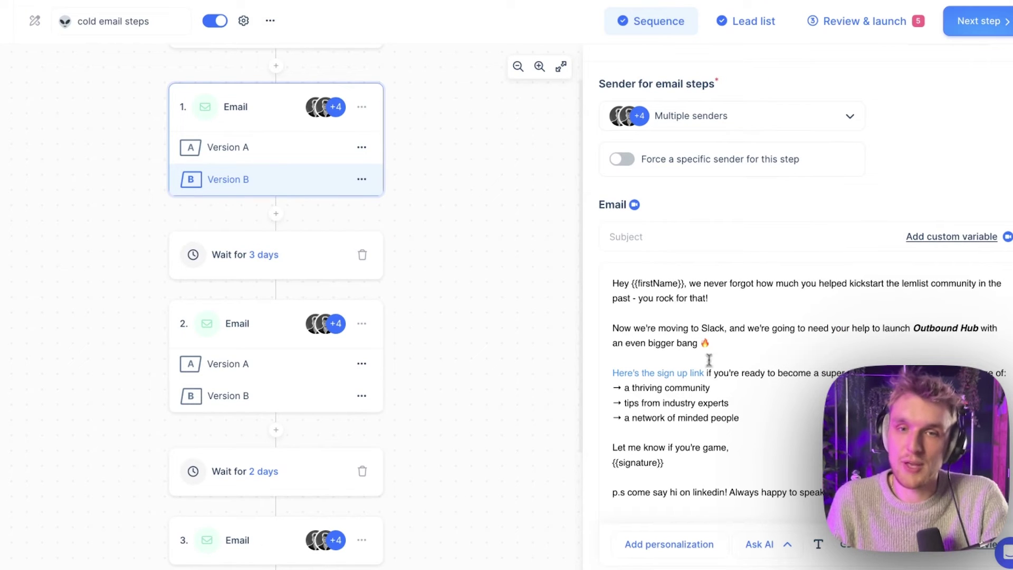
left_click(680, 377)
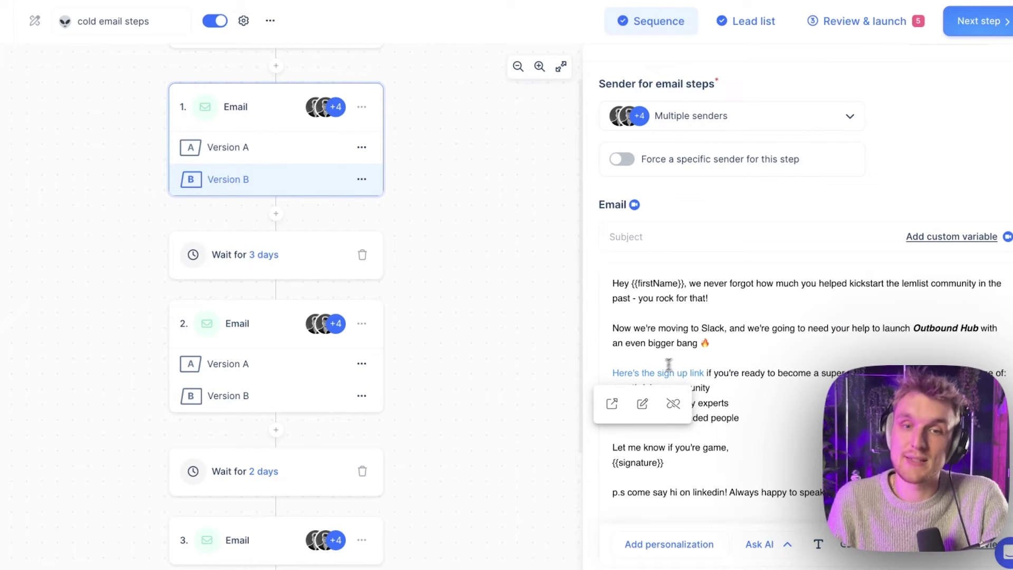
left_click(641, 415)
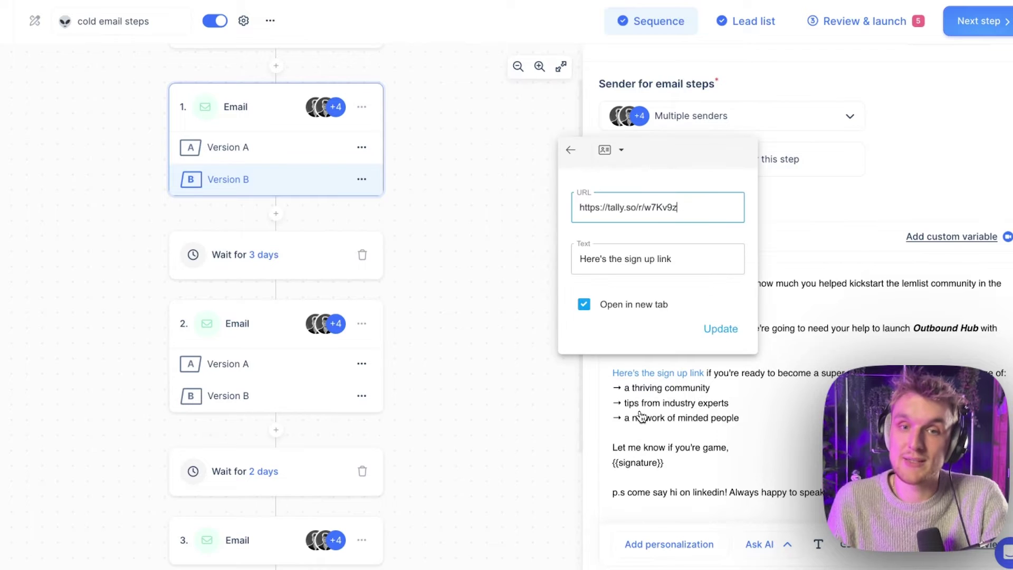
triple_click(641, 208)
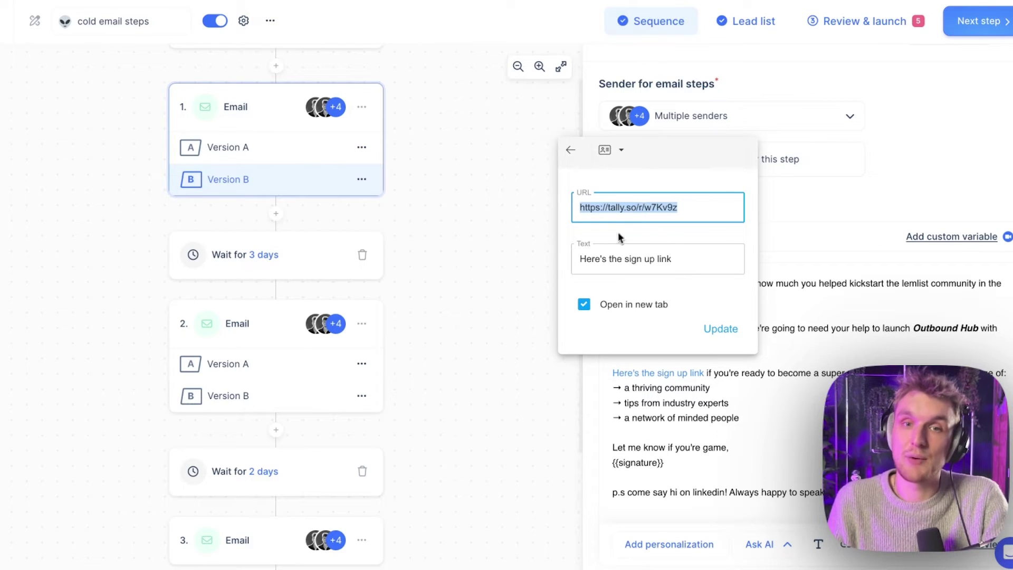
triple_click(623, 257)
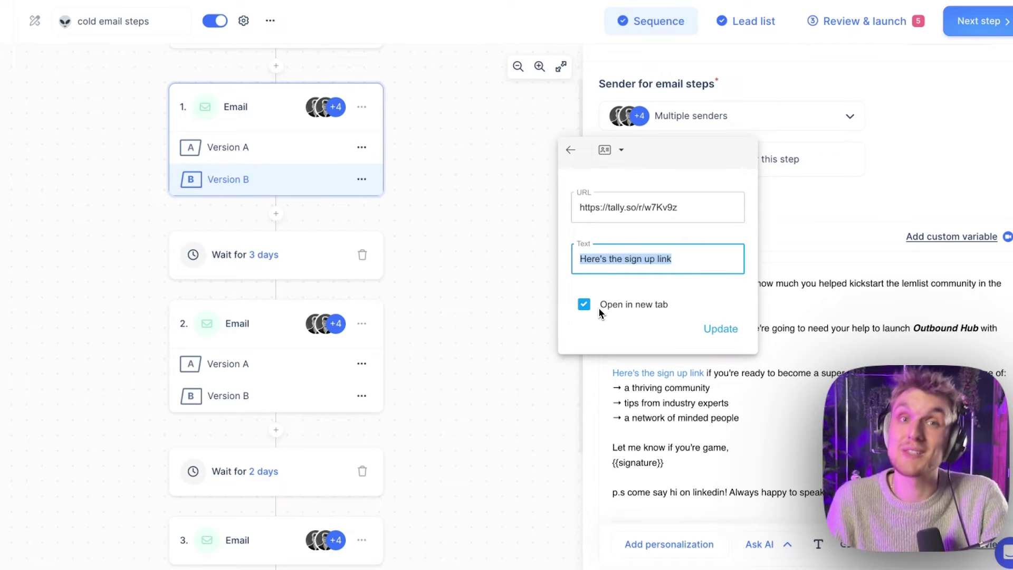
left_click(791, 215)
left_click_drag(614, 327, 724, 328)
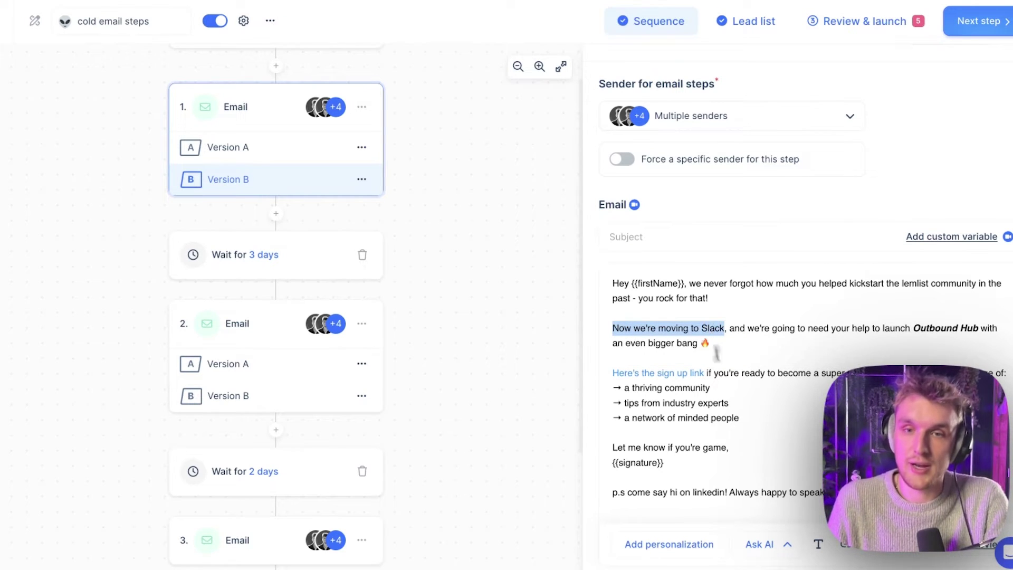
left_click(853, 548)
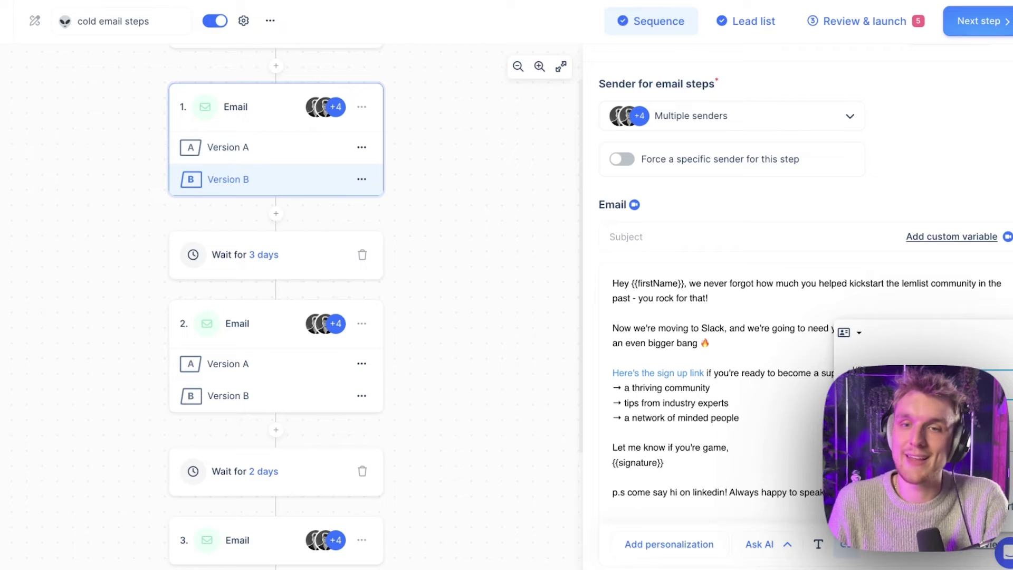
left_click(773, 401)
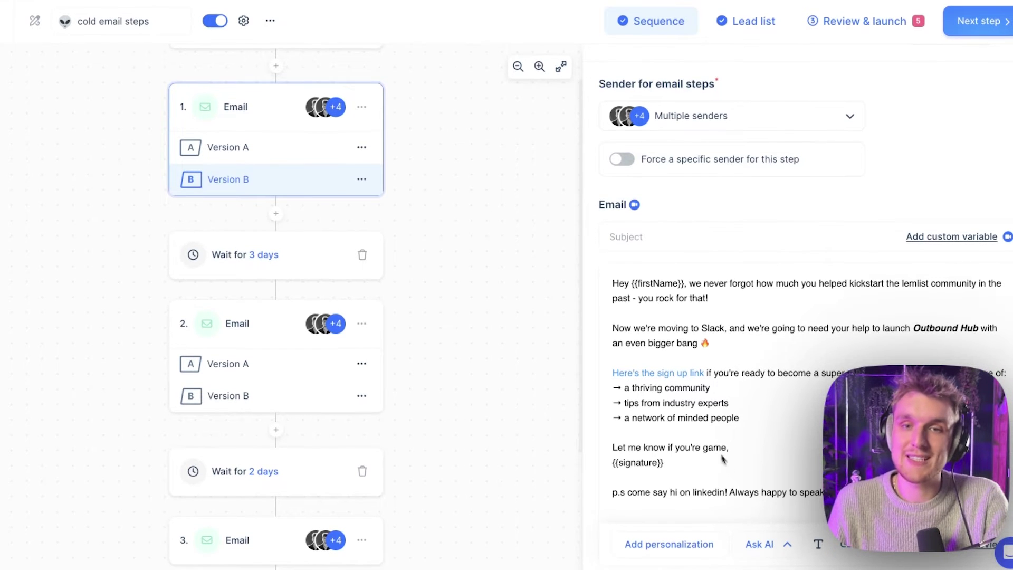
left_click(644, 373)
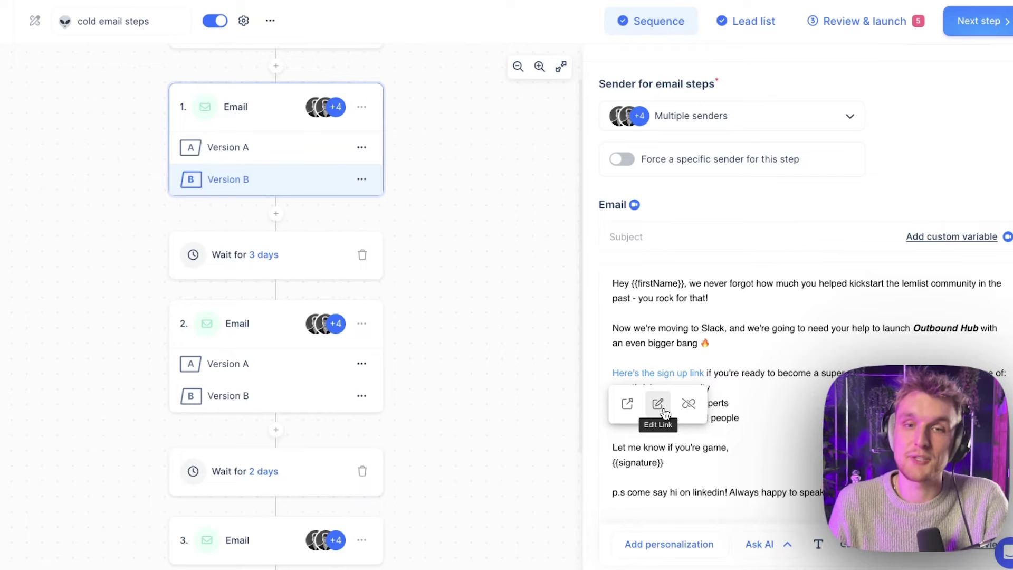
left_click(660, 406)
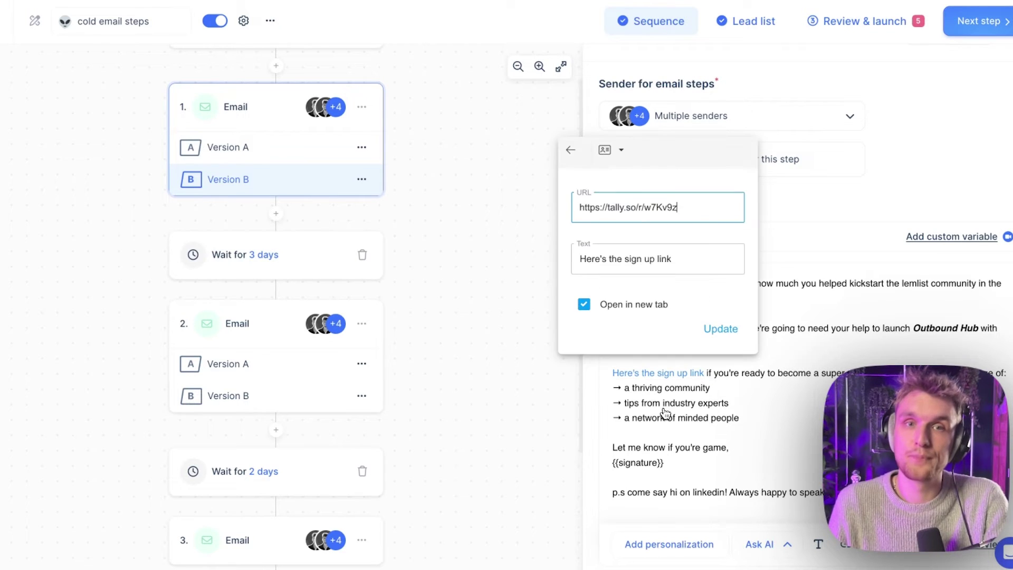
left_click(751, 133)
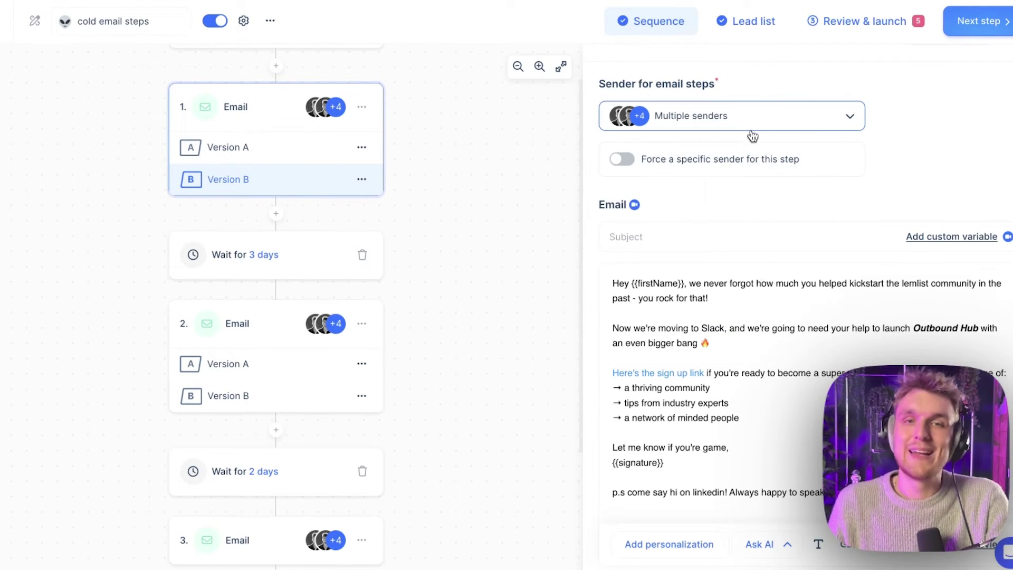
Filter the email-step sender list by the sender's name and scroll through their matching addresses
left_click(718, 120)
type("tal")
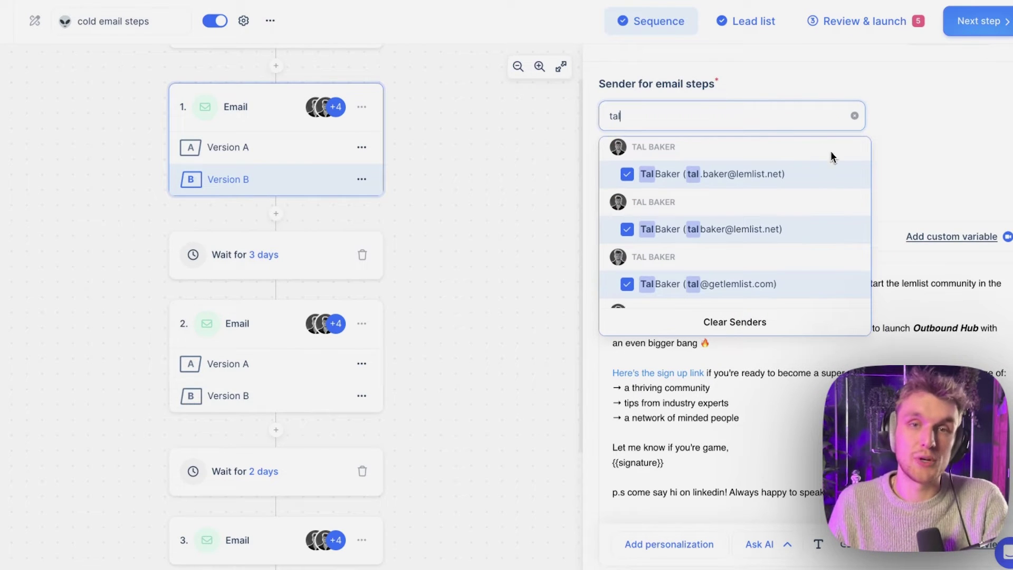
scroll(831, 151, "down", 1)
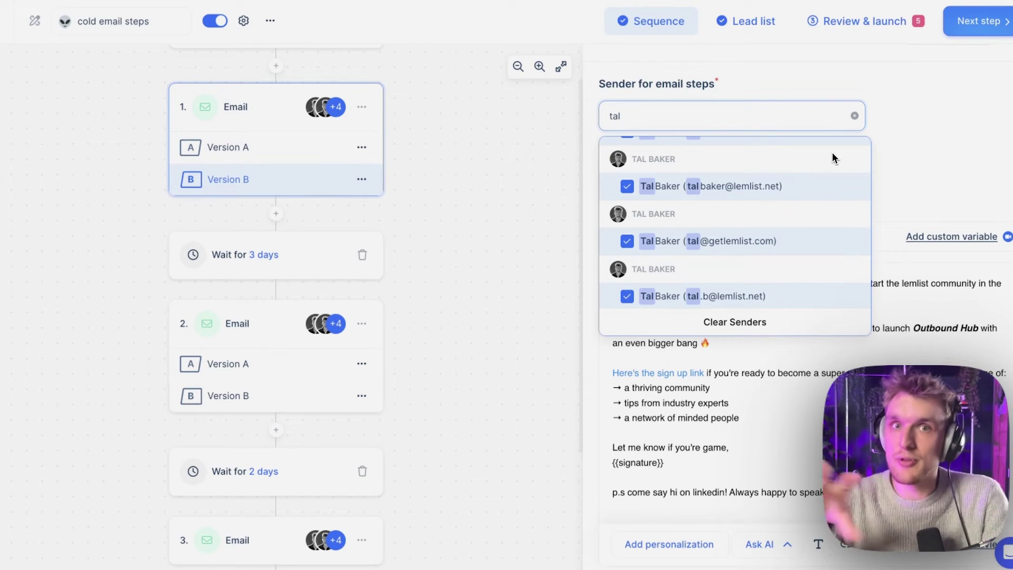
scroll(781, 227, "up", 1)
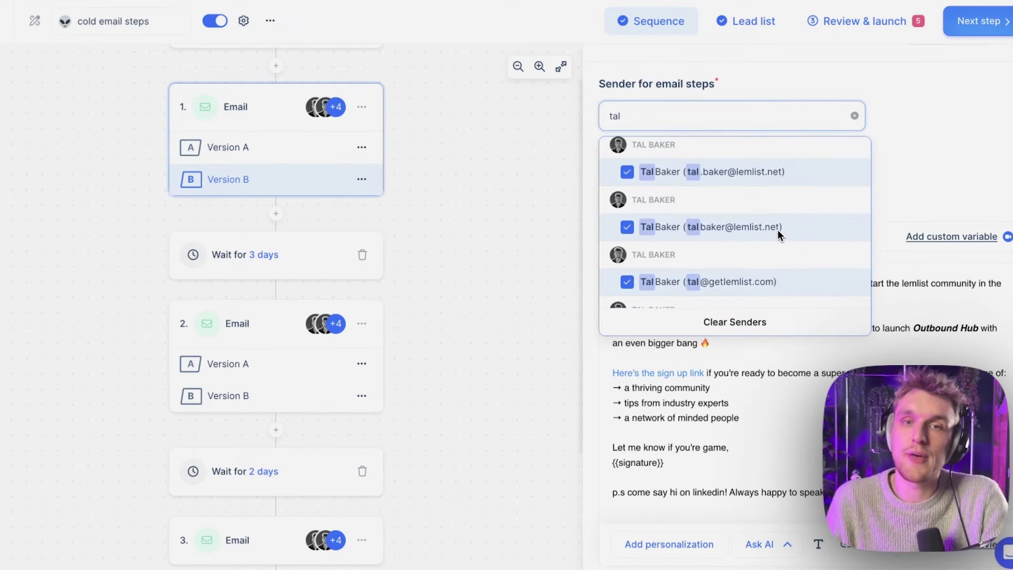
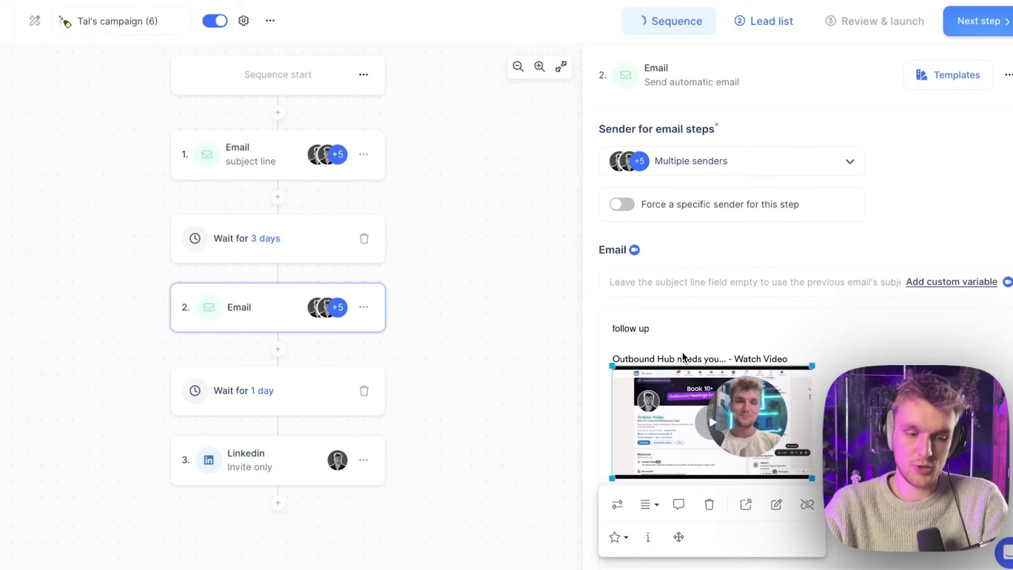
Delete the follow-up email's video thumbnail, then restore it with undo
key("BackSpace")
key("ctrl+z")
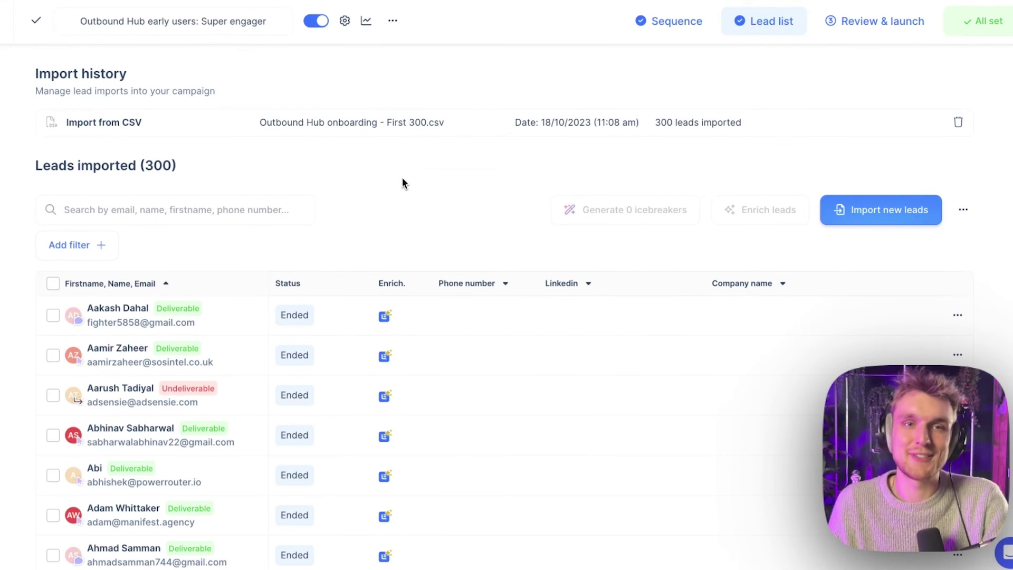
Open the campaign report and scroll through its sent, opened, clicked and replied stats
left_click(368, 23)
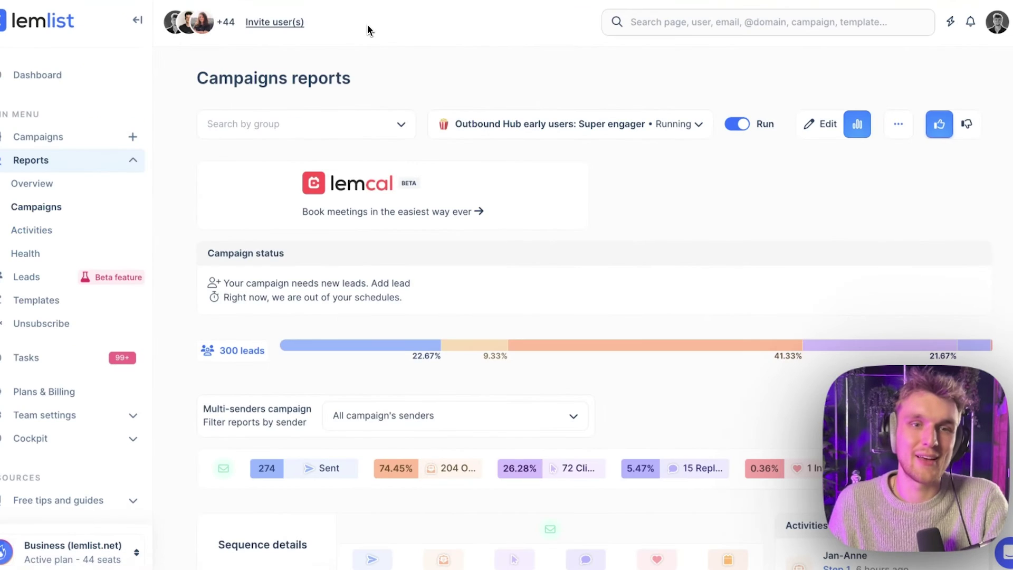
scroll(592, 226, "down", 5)
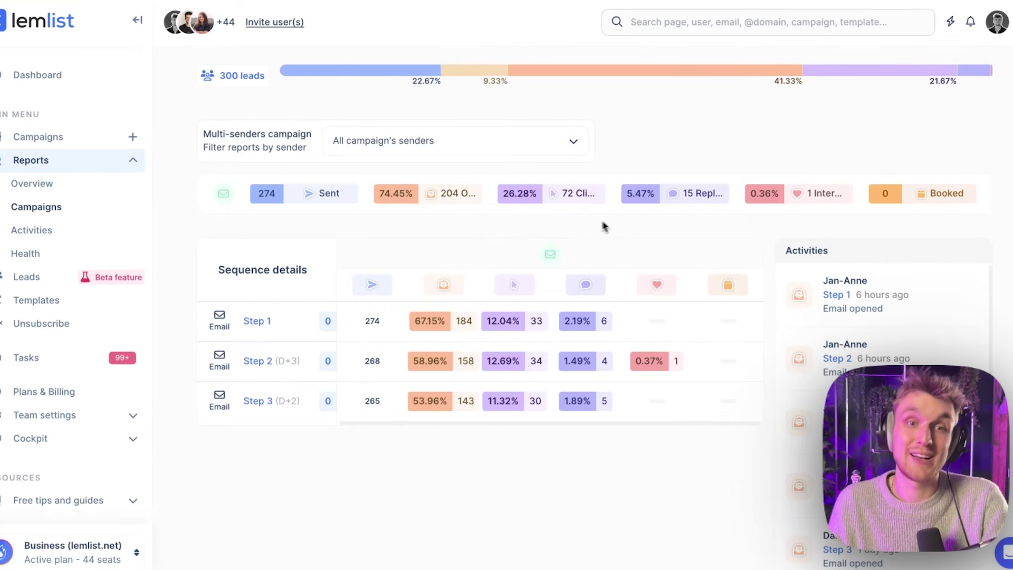
scroll(614, 226, "up", 1)
scroll(477, 274, "up", 4)
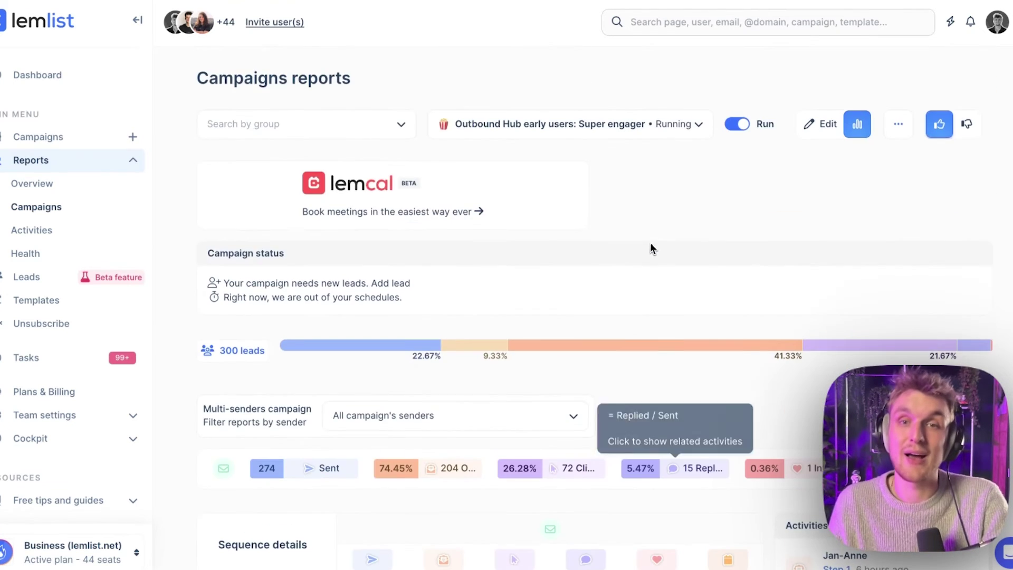
scroll(652, 248, "down", 3)
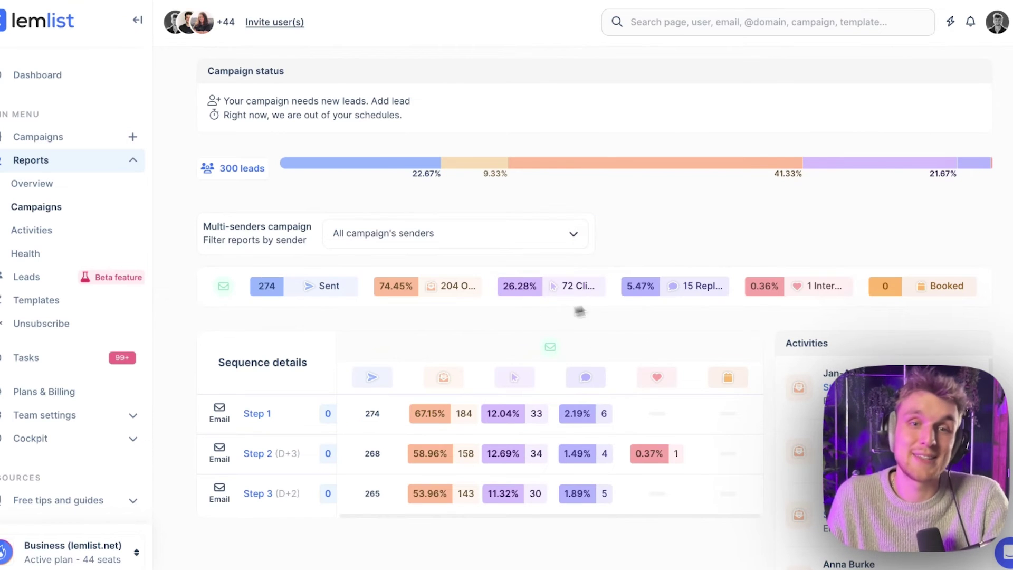
scroll(674, 213, "up", 4)
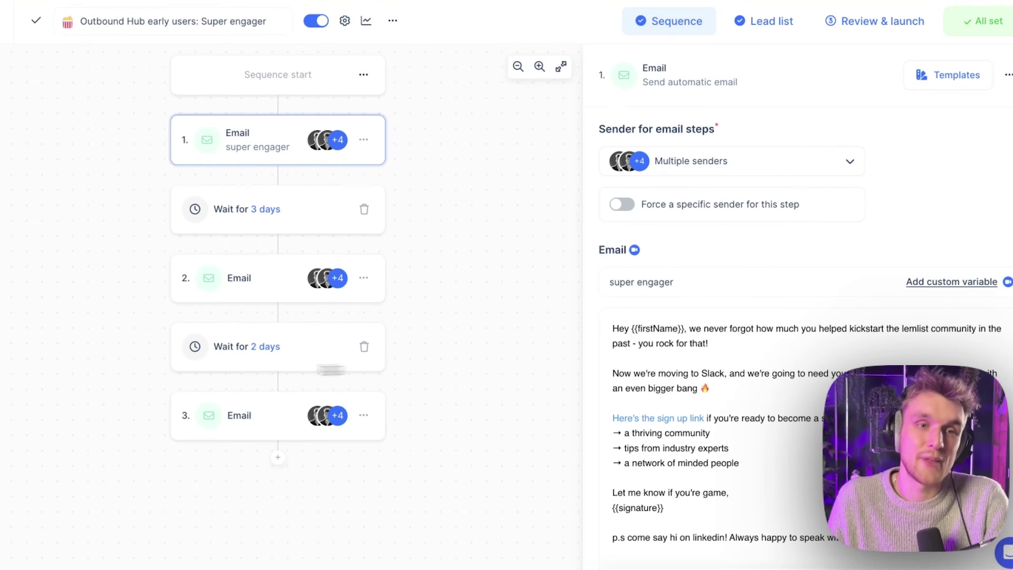
Open the second email and scroll to show its Version A and Version B split
left_click(243, 291)
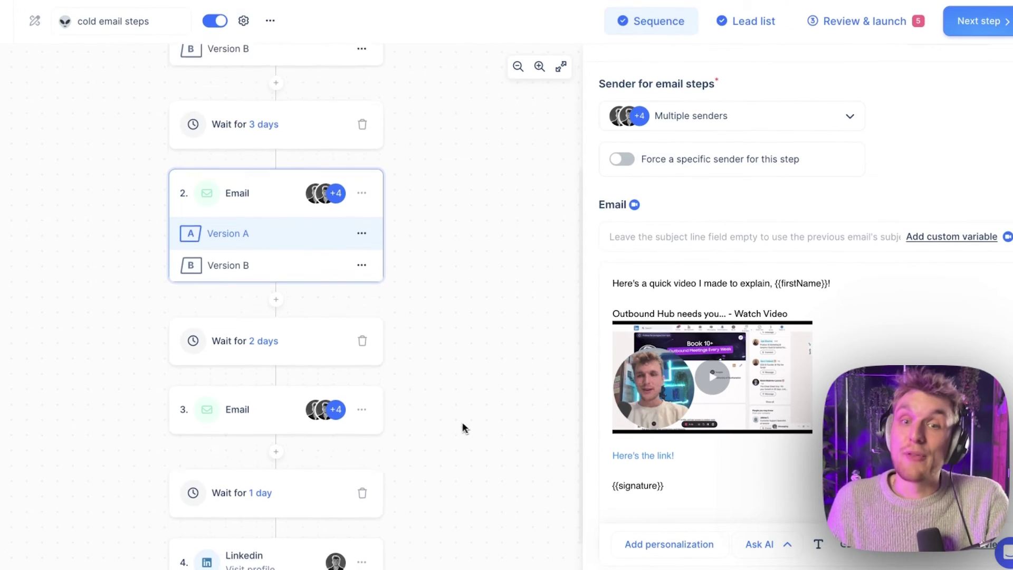
scroll(475, 422, "down", 1)
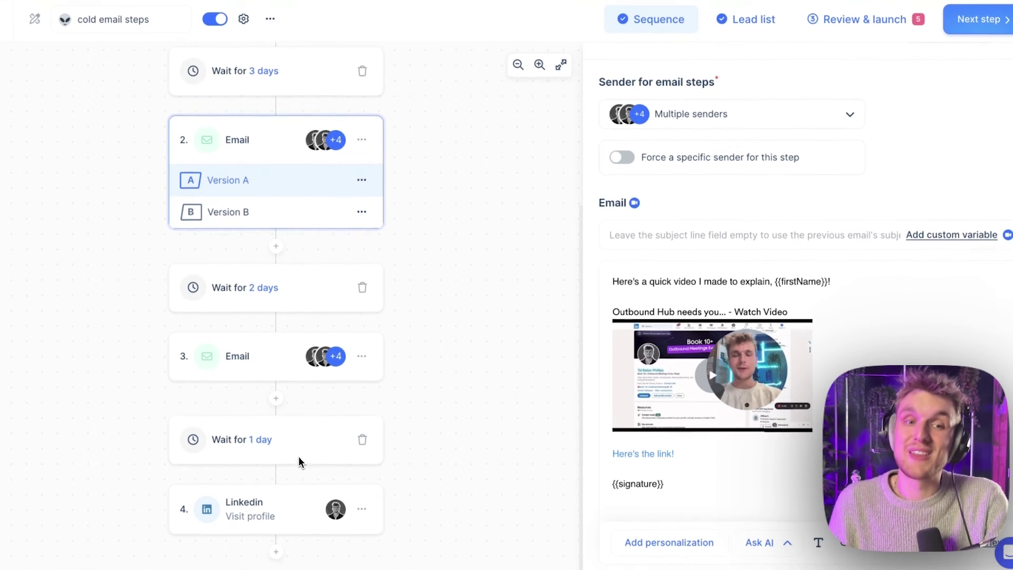
Open email step 3 and scroll to the skeleton image under 'Go on, come over and say hi!'
left_click(255, 357)
scroll(626, 306, "down", 2)
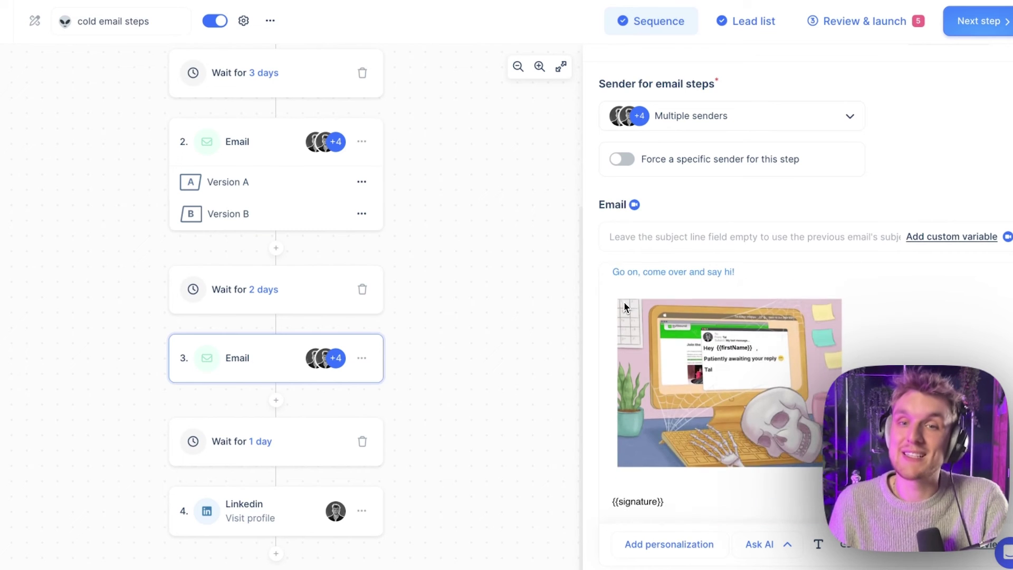
scroll(625, 306, "up", 2)
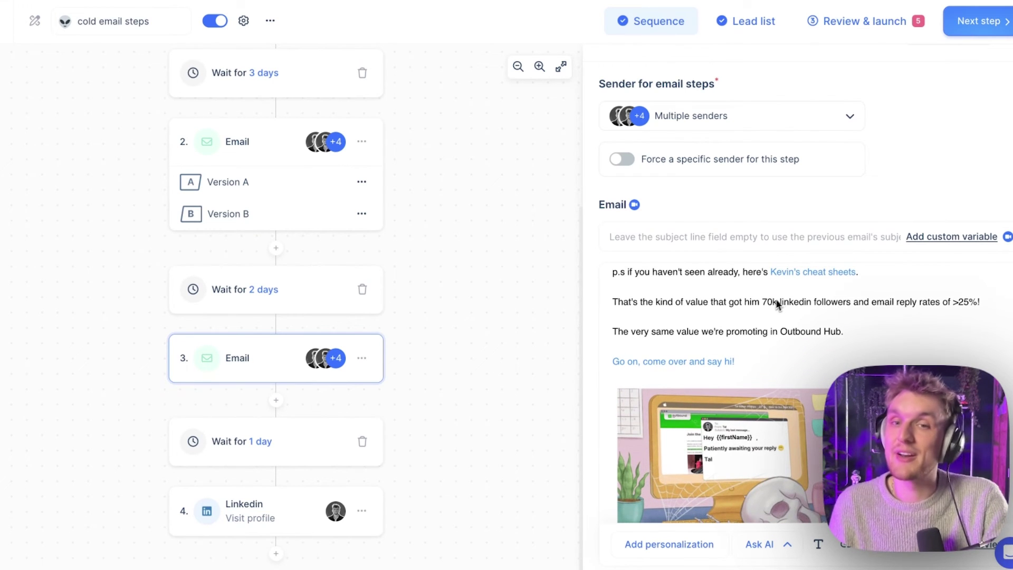
scroll(778, 300, "down", 3)
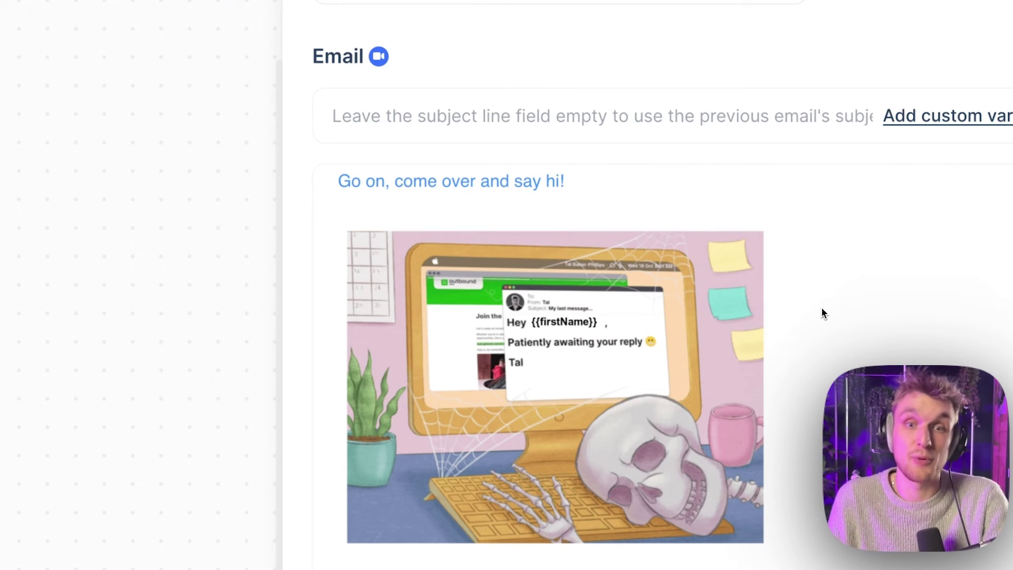
Inspect the personalized image in its editor without changes, then open the LinkedIn visit-profile step
left_click(413, 260)
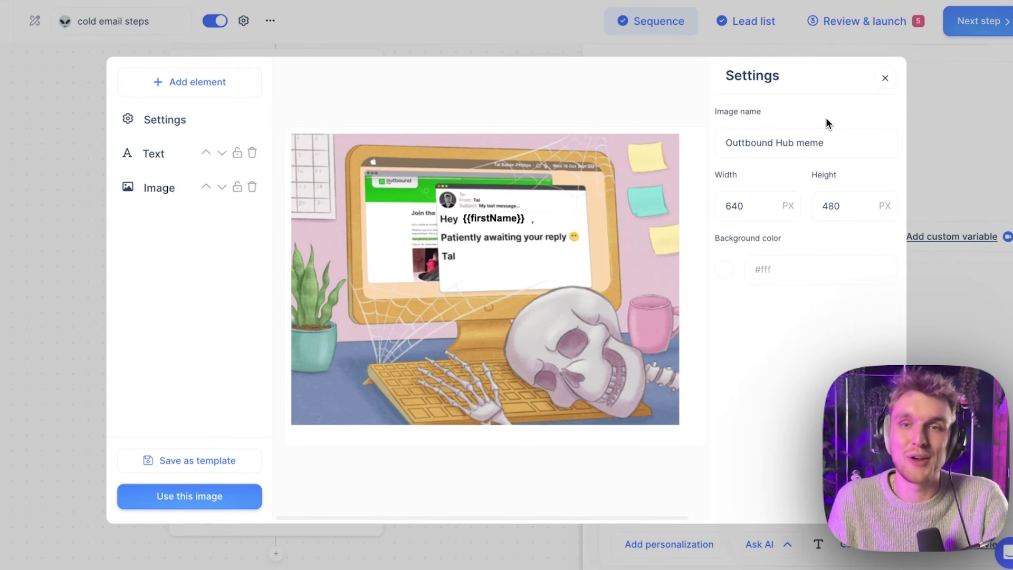
left_click(886, 84)
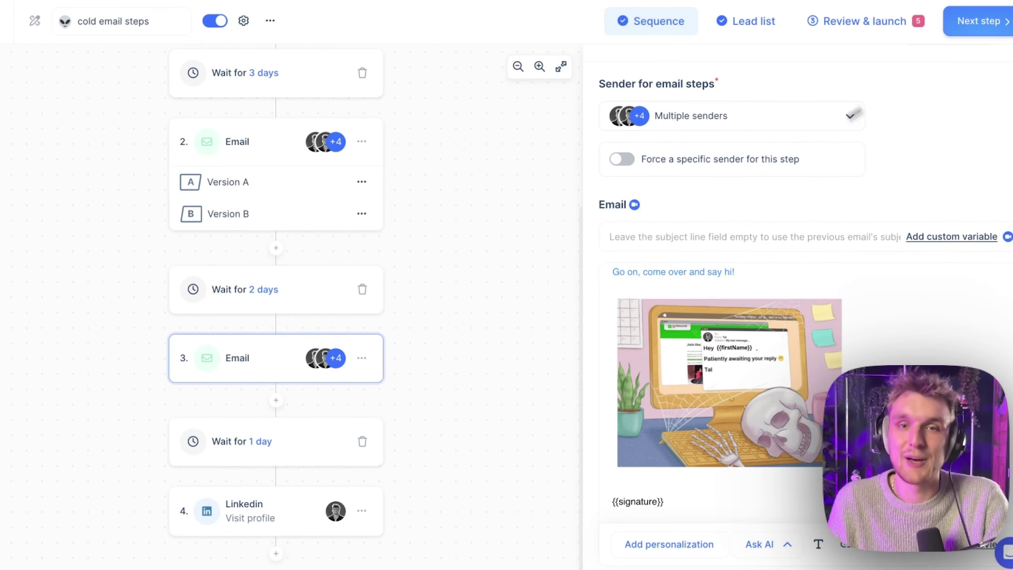
left_click(293, 511)
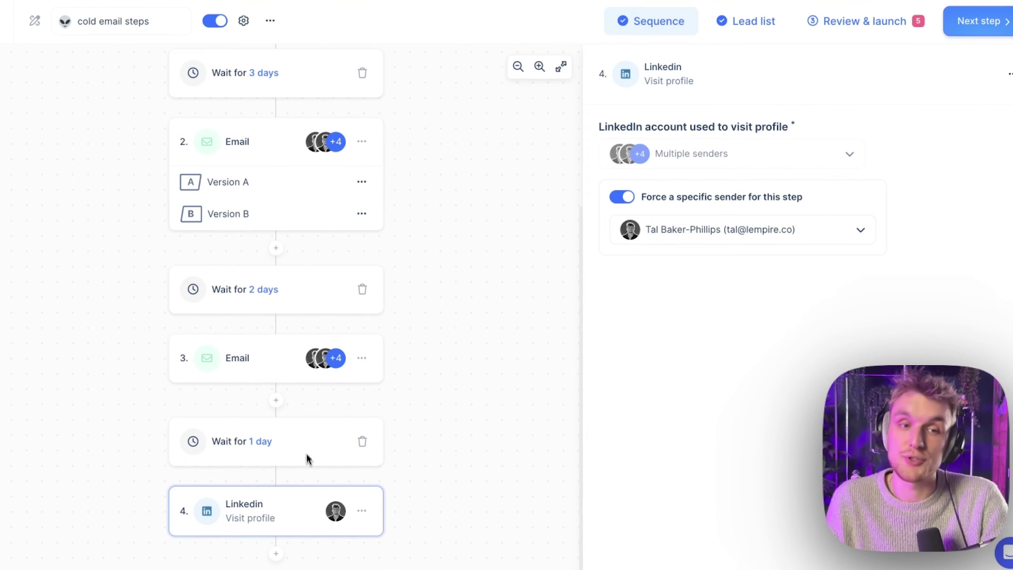
Browse the addable step types without adding one, then go to the Campaigns list
left_click(276, 554)
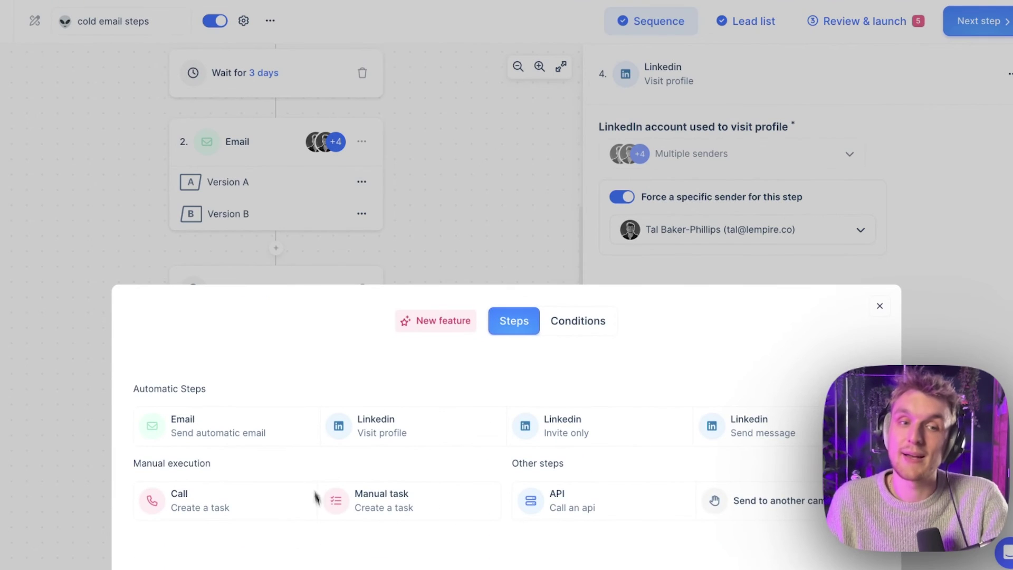
left_click(510, 238)
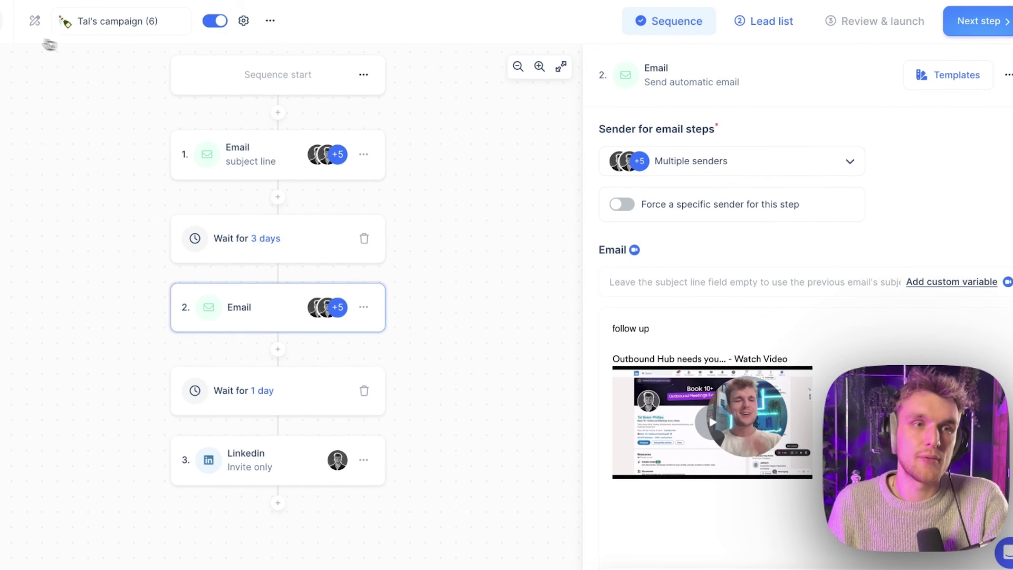
left_click(35, 20)
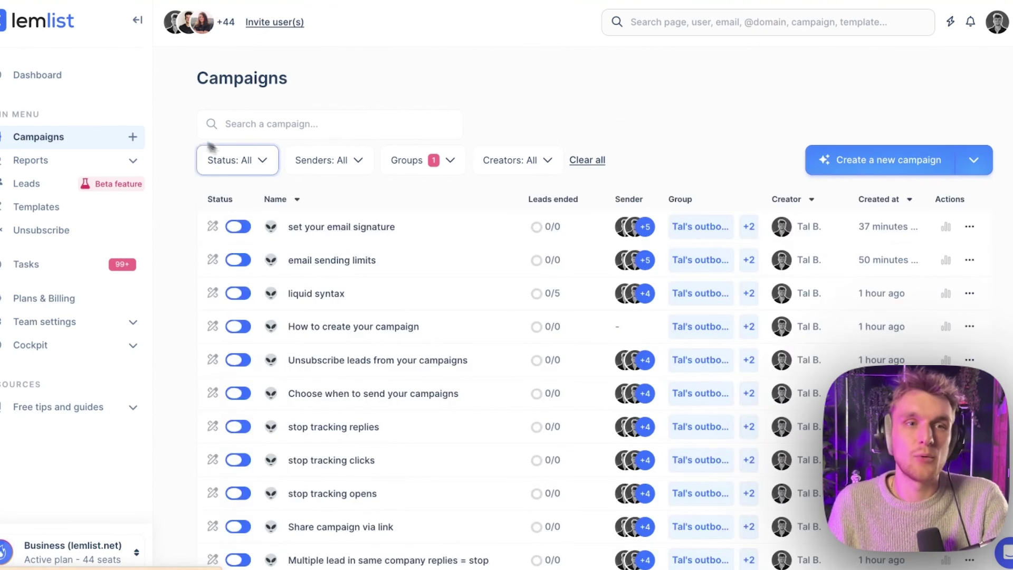
Append ' template' to the tal test template body so it reads 'test email template!!'
left_click(53, 208)
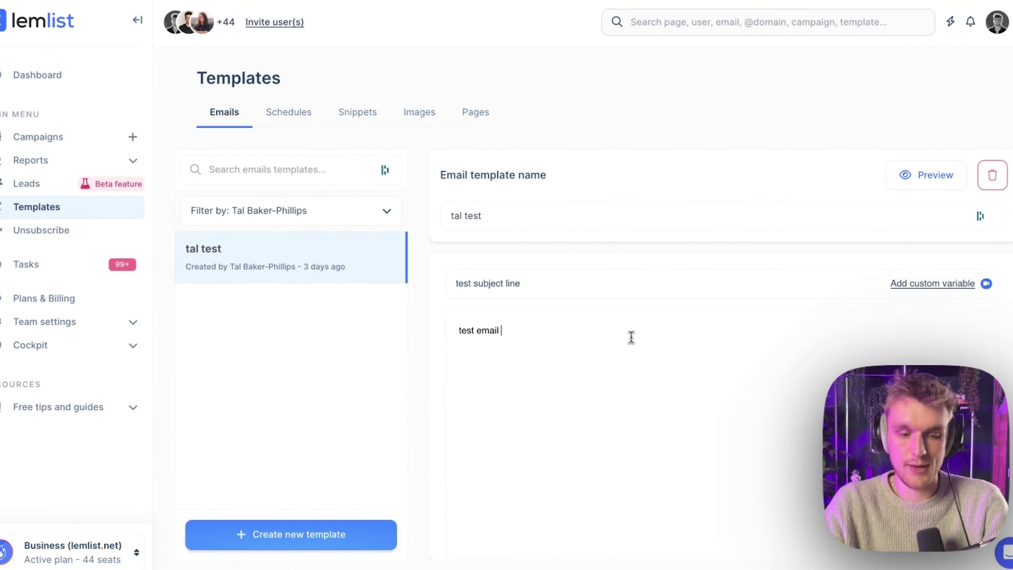
type("template")
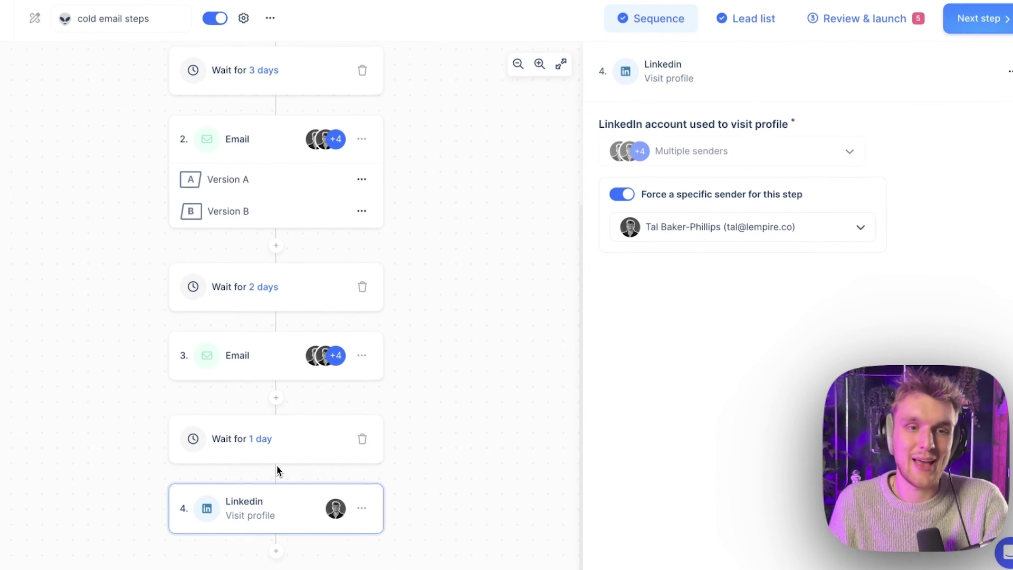
Add an email step after the LinkedIn visit, filled from the tal test template
left_click(276, 554)
left_click(262, 432)
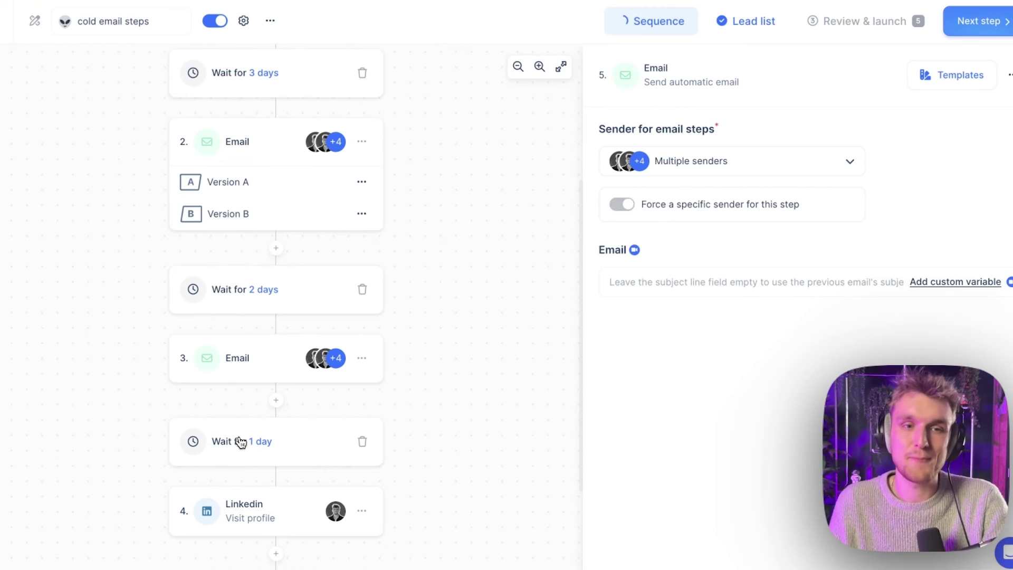
left_click(950, 82)
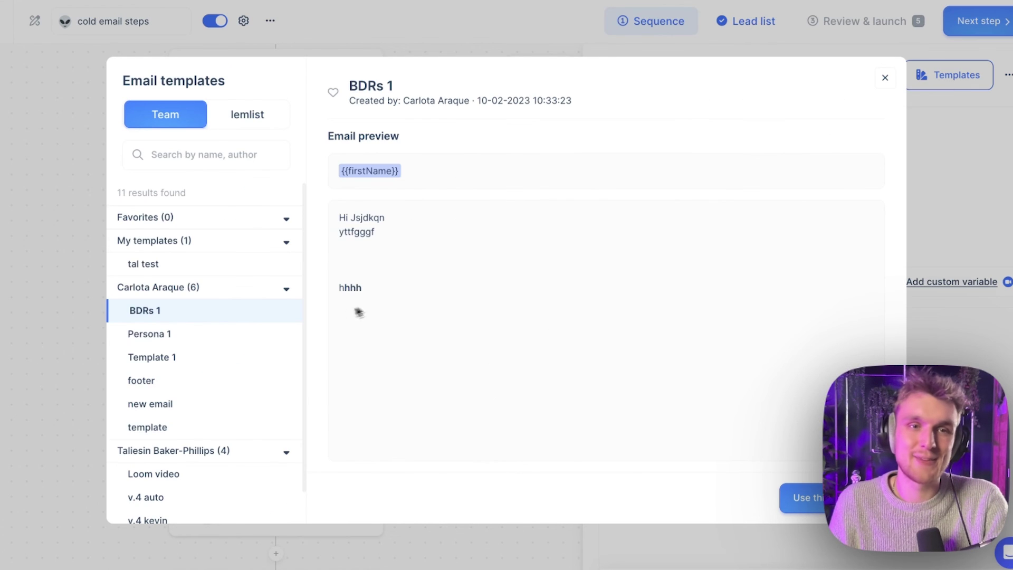
left_click(198, 266)
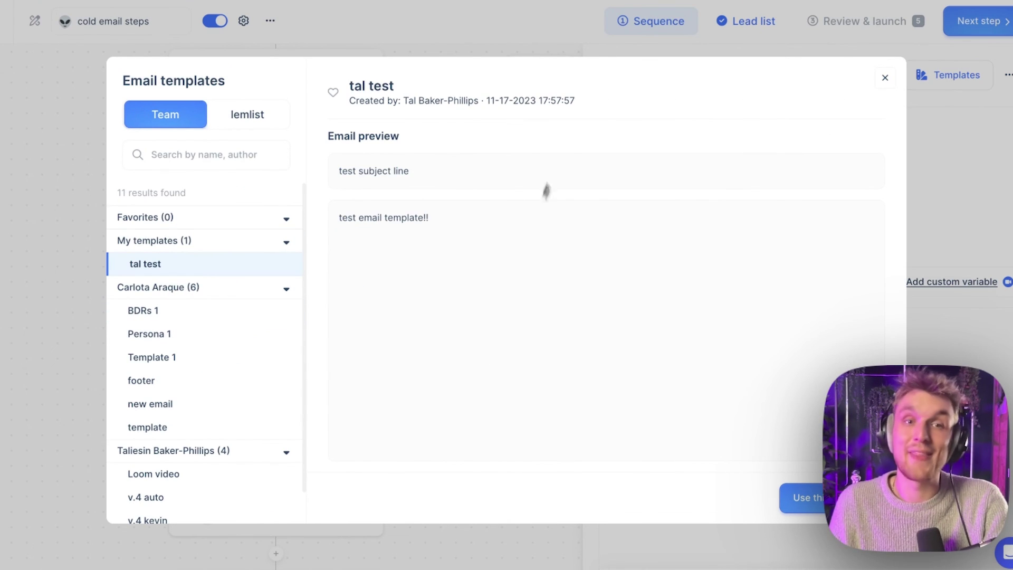
left_click(808, 498)
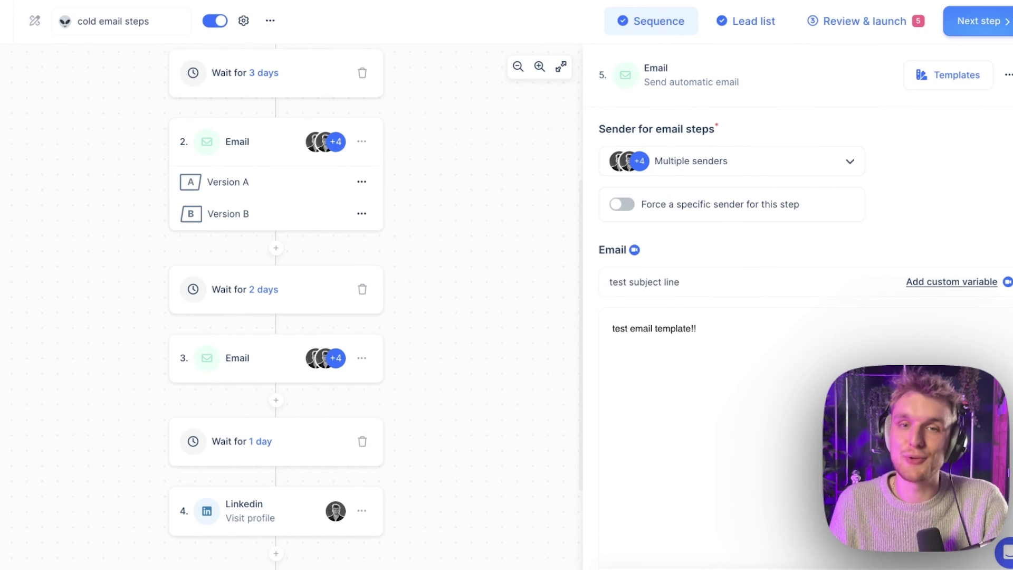